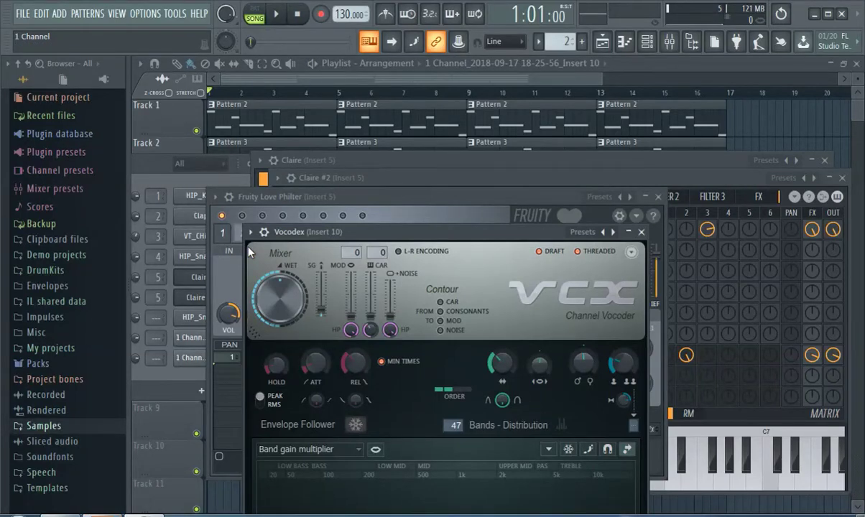
Step: Close all open plugin windows, mute Tracks 2, 3 and 4 in the playlist, and play only Track 1
key(F12)
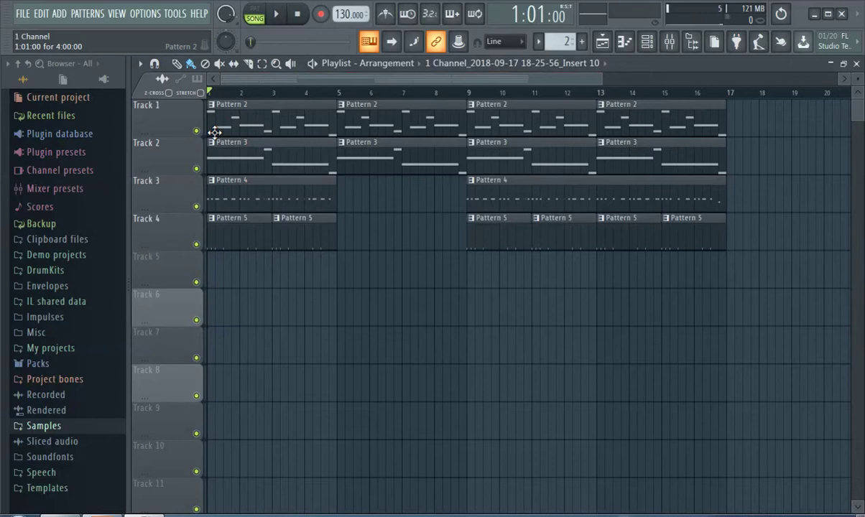
click(196, 169)
click(196, 207)
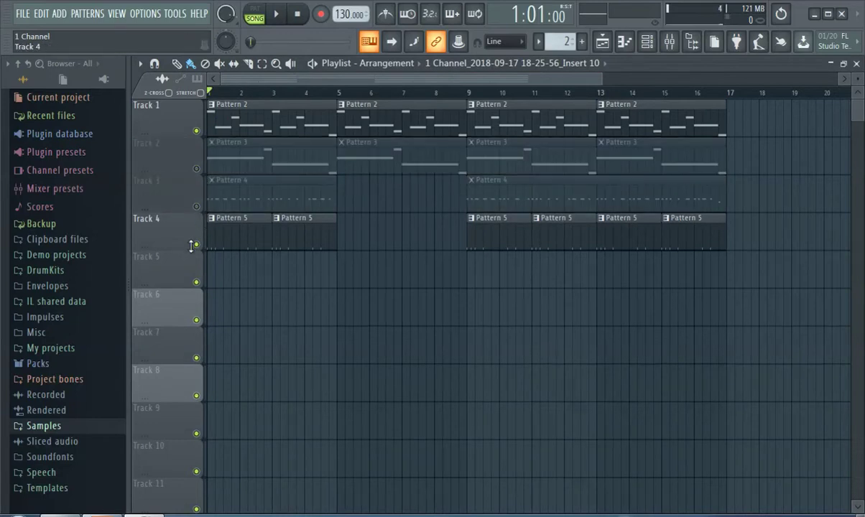
click(196, 245)
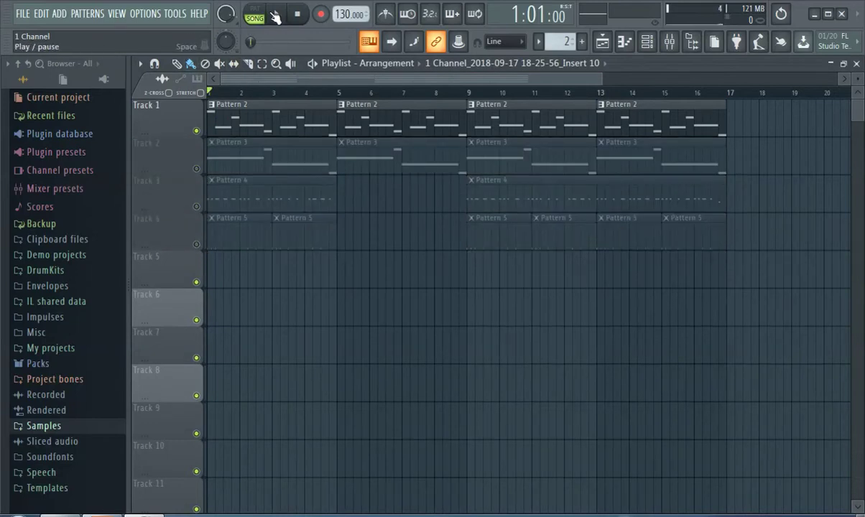
click(275, 17)
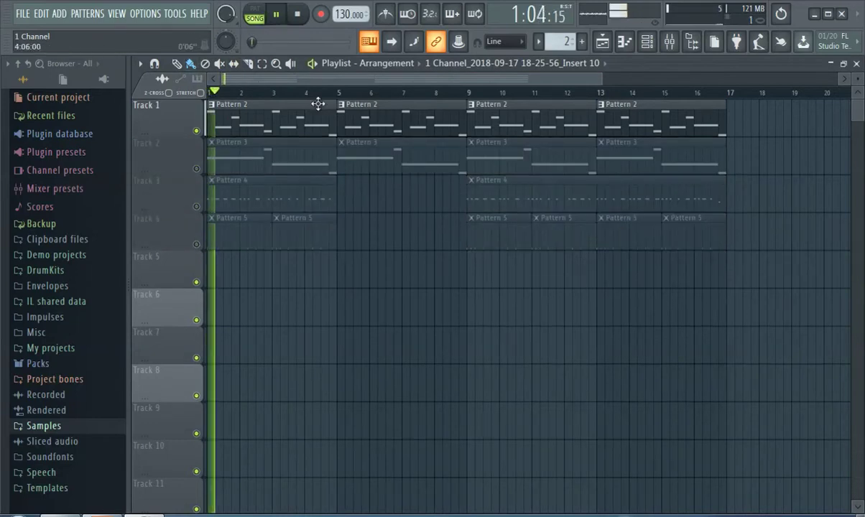
Step: Open the Pattern 2 clip's notes in the piano roll and bring up the Claire channel's synth plugin
double_click(258, 127)
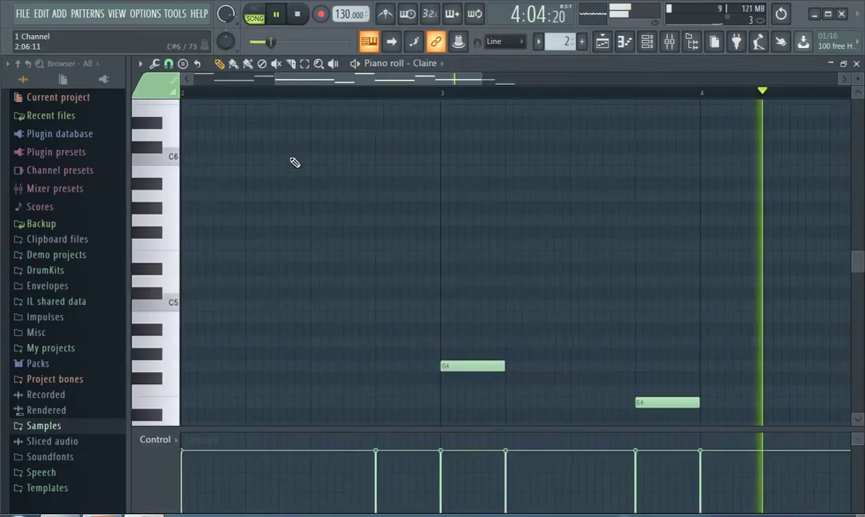
click(424, 64)
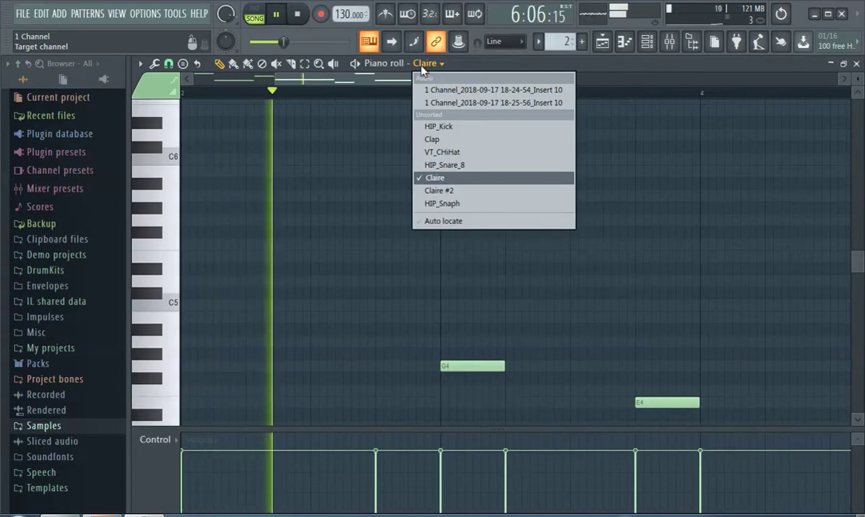
click(380, 73)
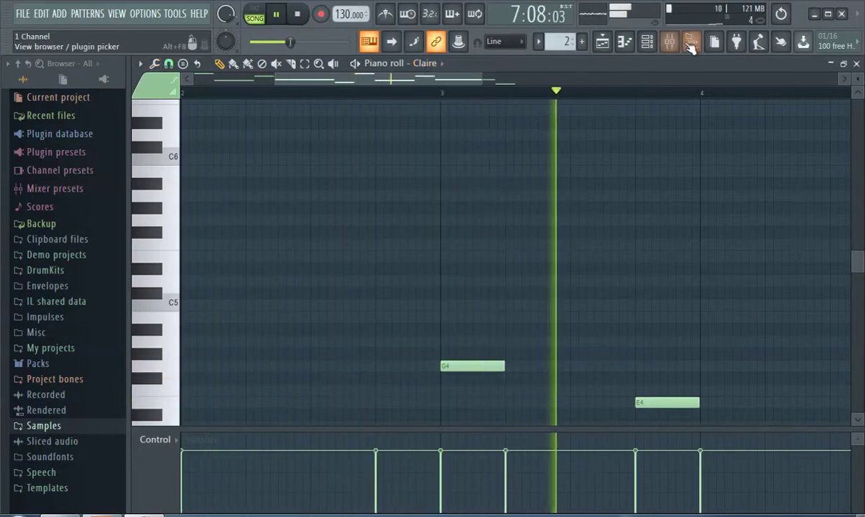
click(647, 41)
click(202, 279)
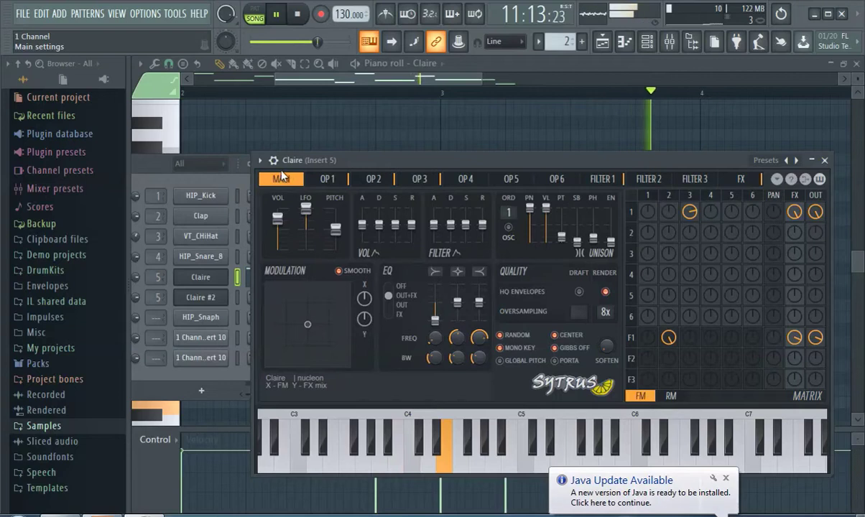
Step: Load the Claire preset from the X Nucleon Keyboard presets into the Claire channel's synth and close its window
click(260, 161)
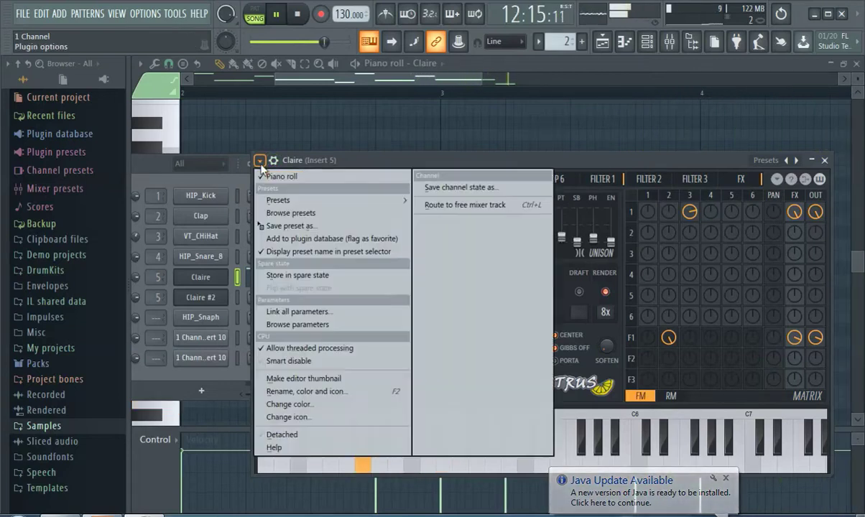
mouse_move(291, 199)
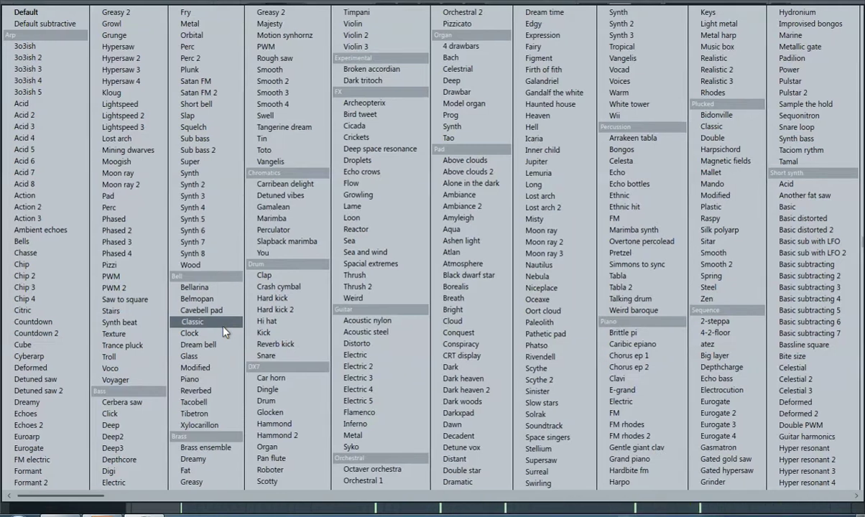
key(v)
key(c)
key(c)
key(c)
key(c)
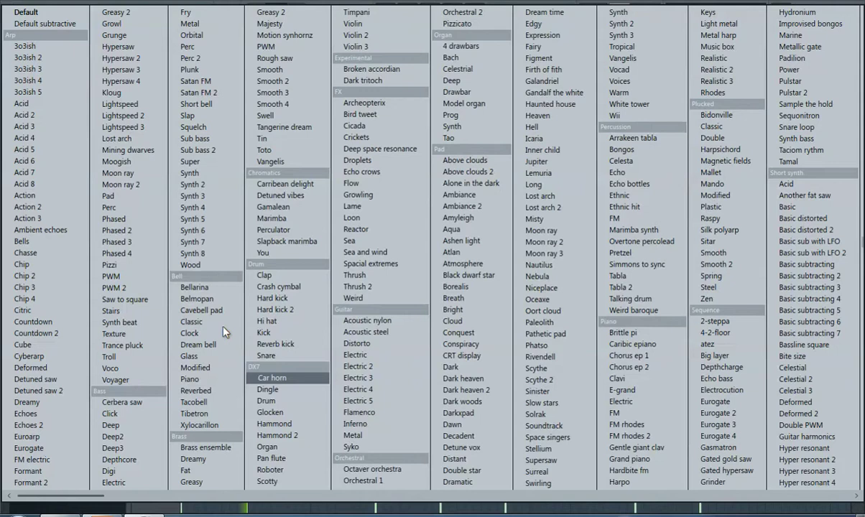
key(c)
key(c)
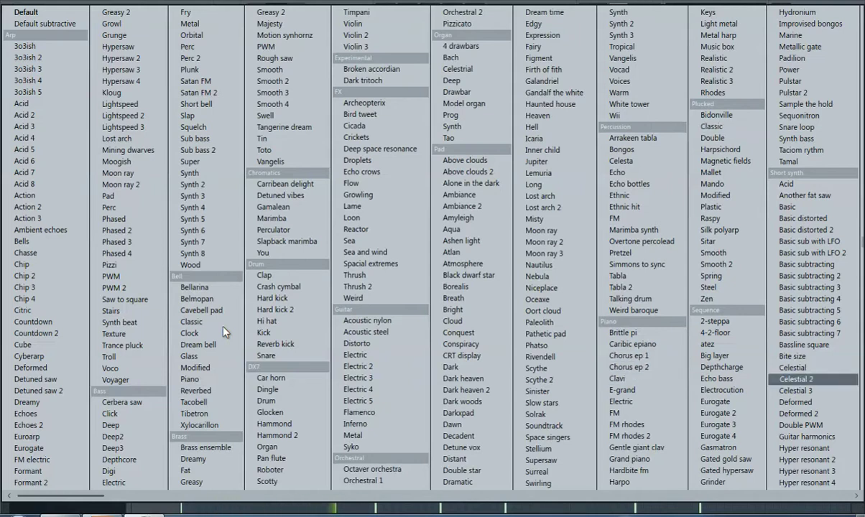
key(c)
key(c)
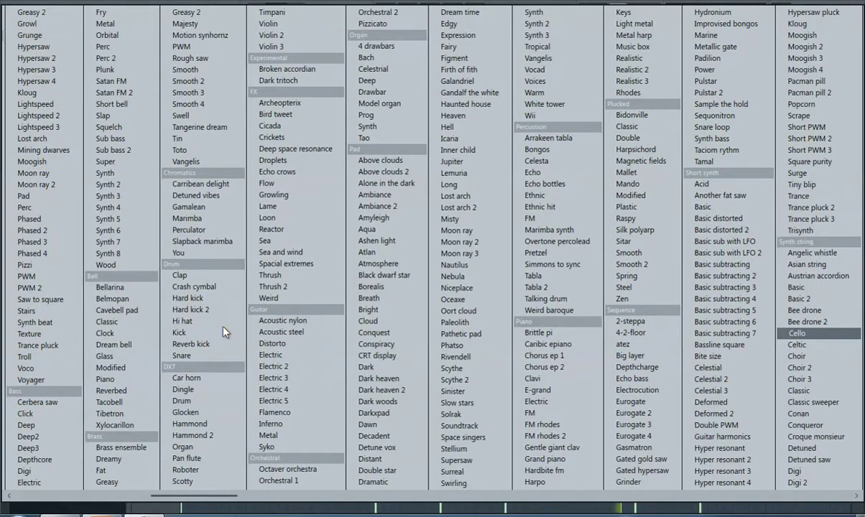
key(c)
key(c)
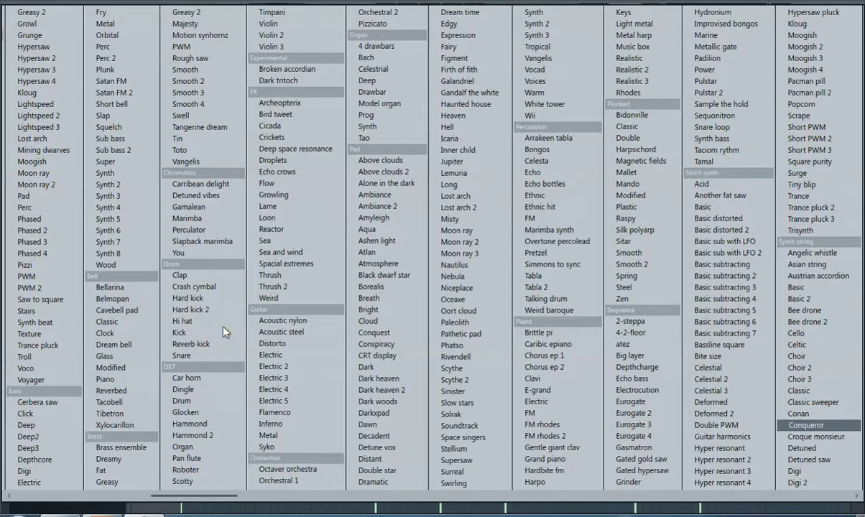
key(c)
key(c)
key(c)
key(c)
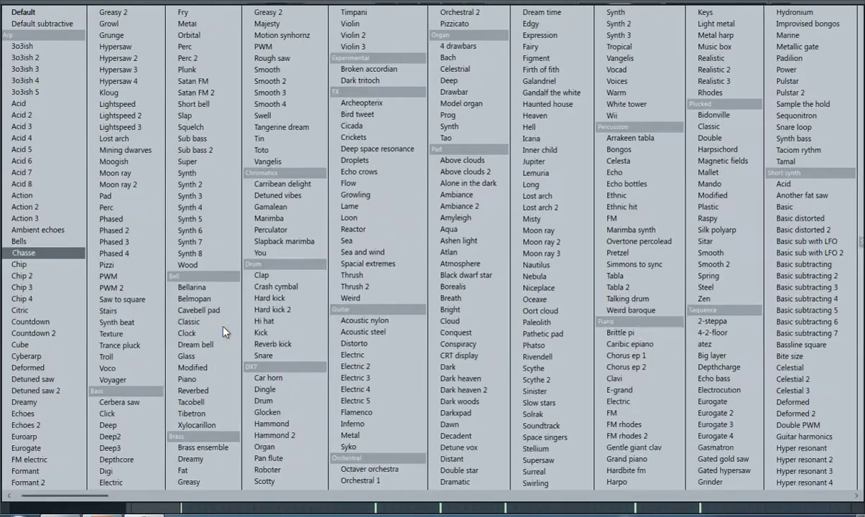
key(r)
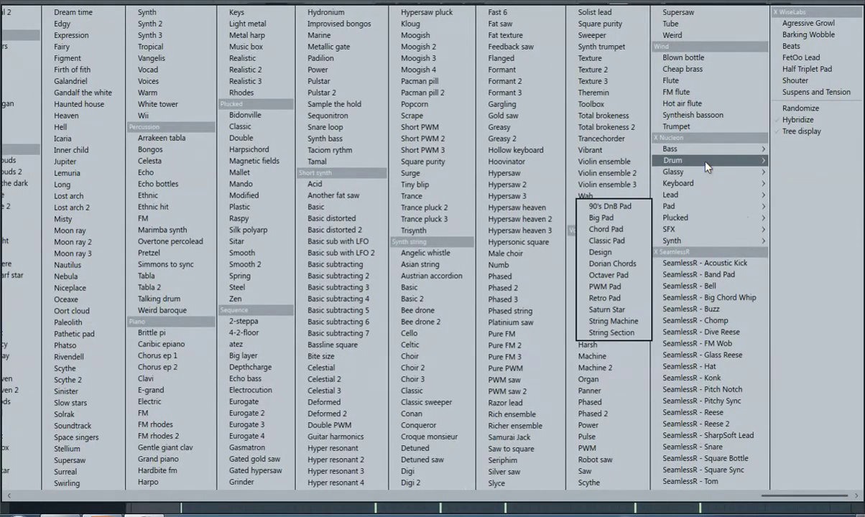
mouse_move(700, 176)
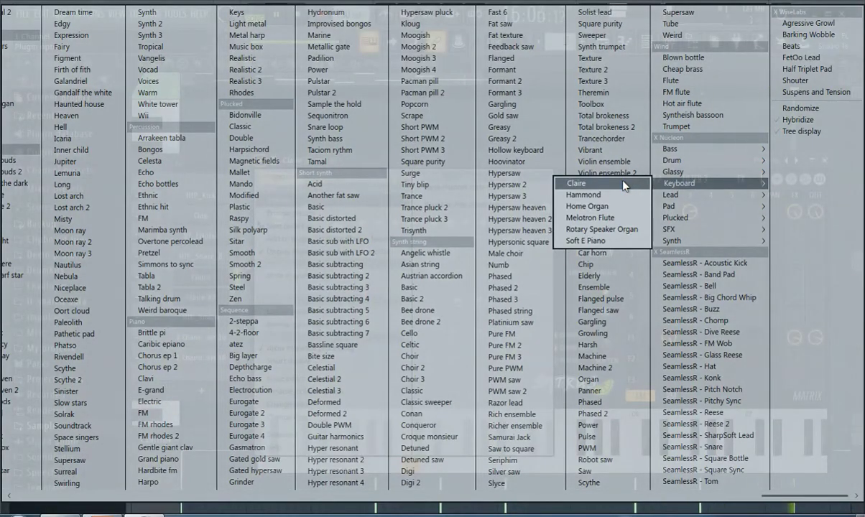
click(623, 185)
click(428, 76)
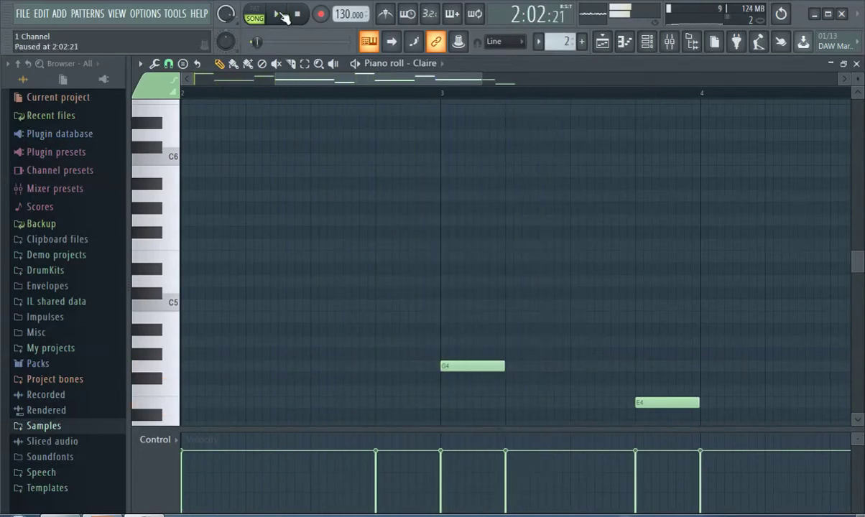
Step: Return to the playlist, unmute Track 2, and play Tracks 1 and 2 together
click(637, 42)
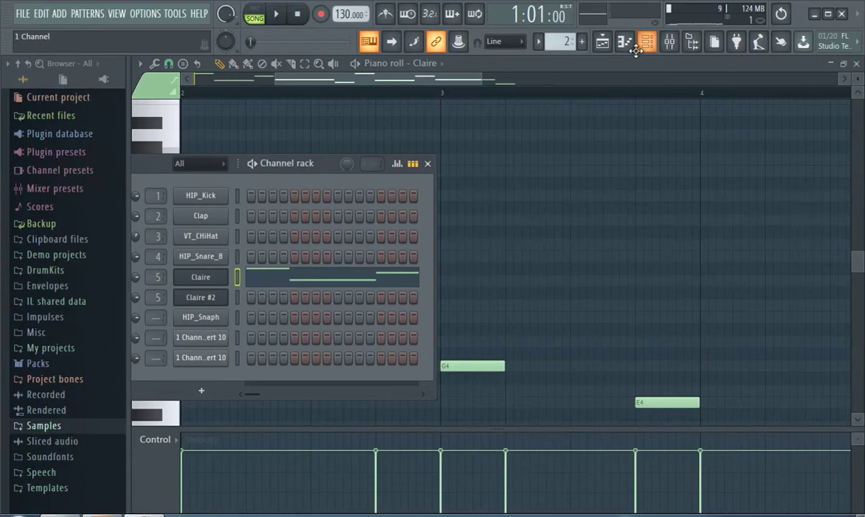
click(607, 44)
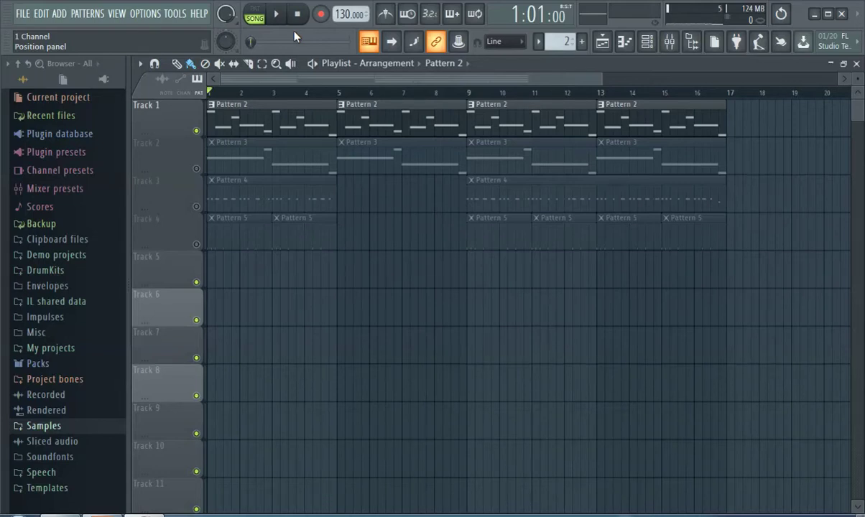
click(197, 168)
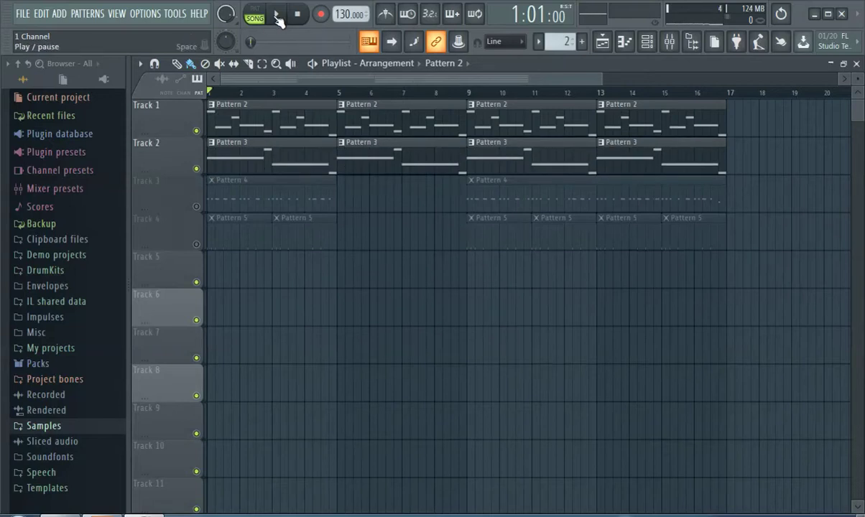
click(277, 15)
click(276, 16)
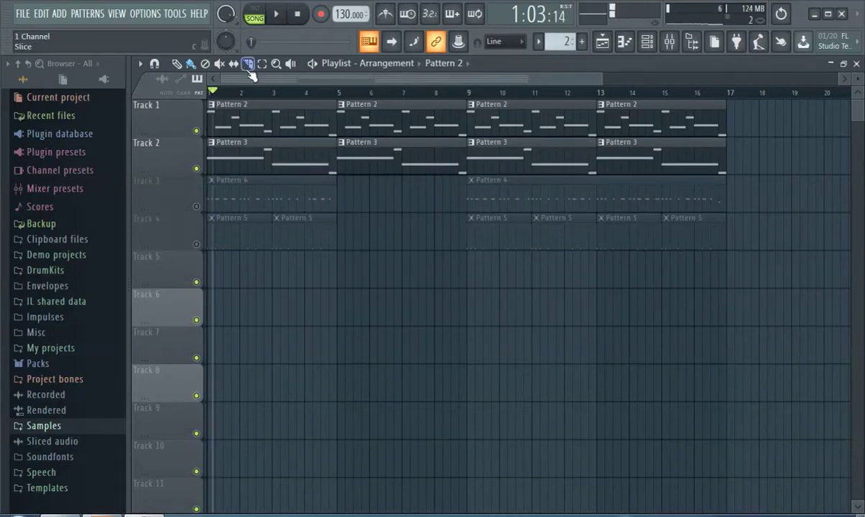
click(275, 14)
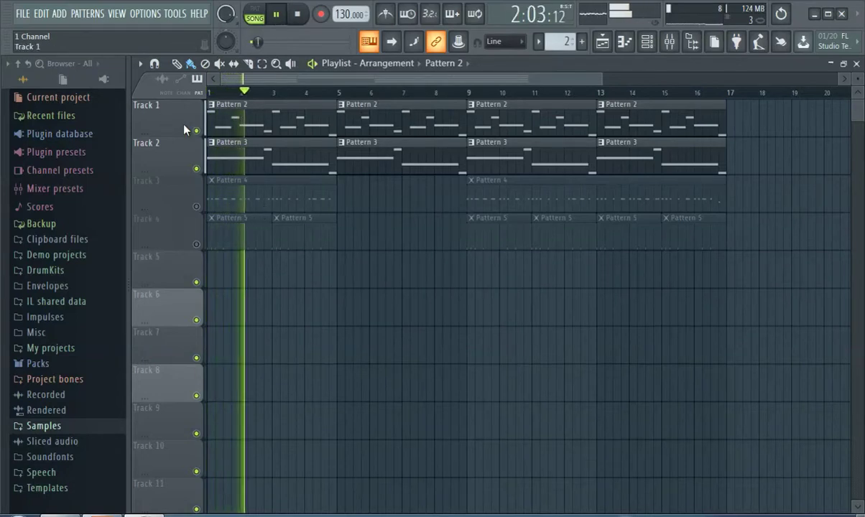
Step: Open the Pattern 3 notes in the piano roll and check the Claire #2 channel in the channel rack
click(229, 144)
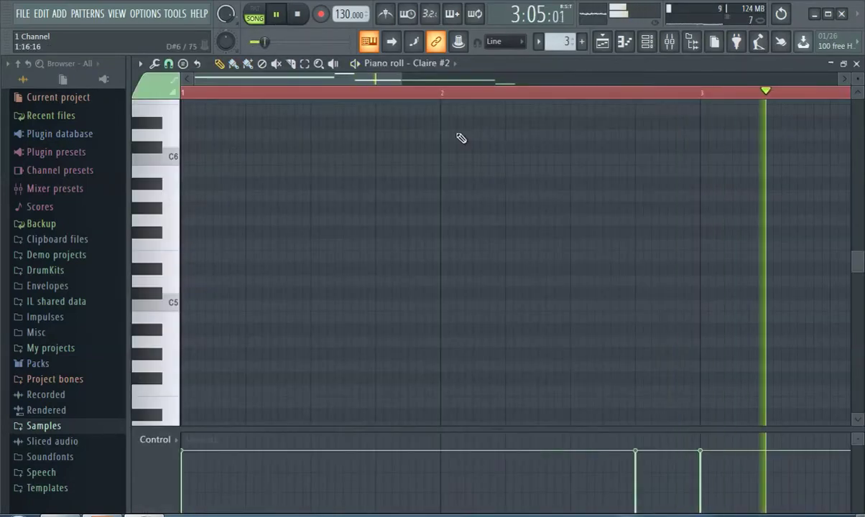
click(645, 45)
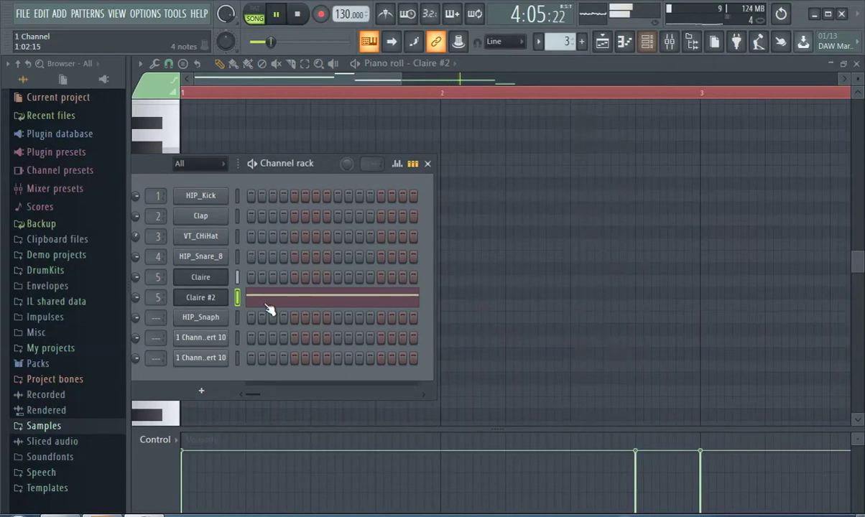
click(225, 299)
click(222, 300)
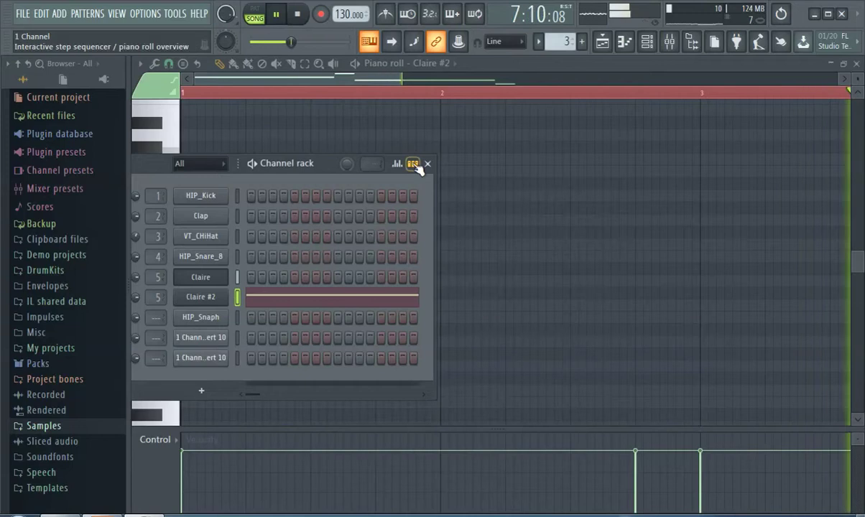
click(395, 81)
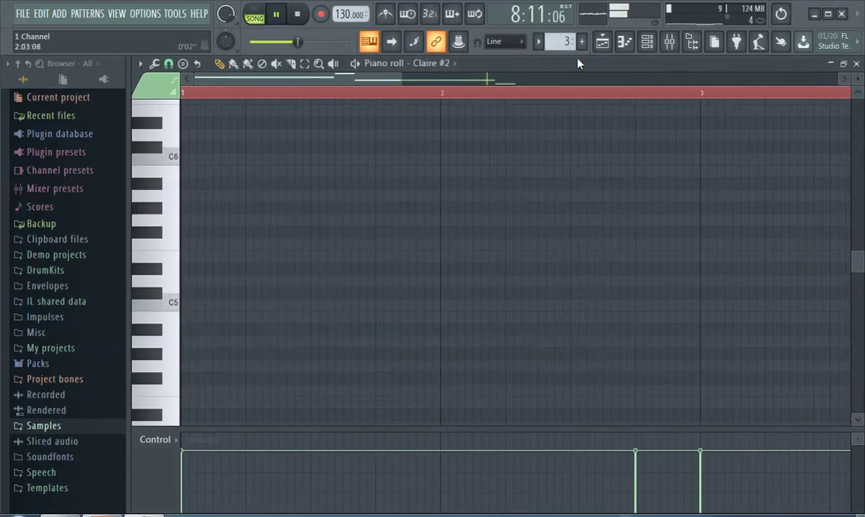
Step: Return to the playlist, unmute Track 3, and restart playback from the beginning of the arrangement
click(607, 50)
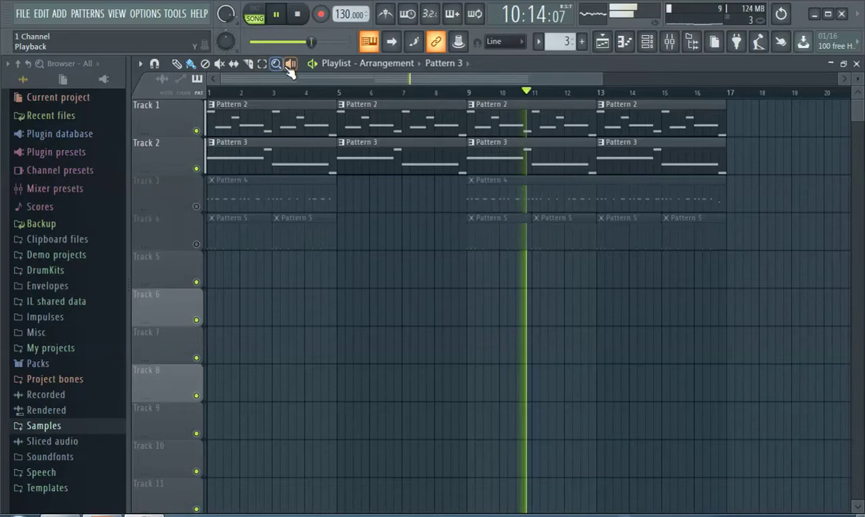
click(276, 168)
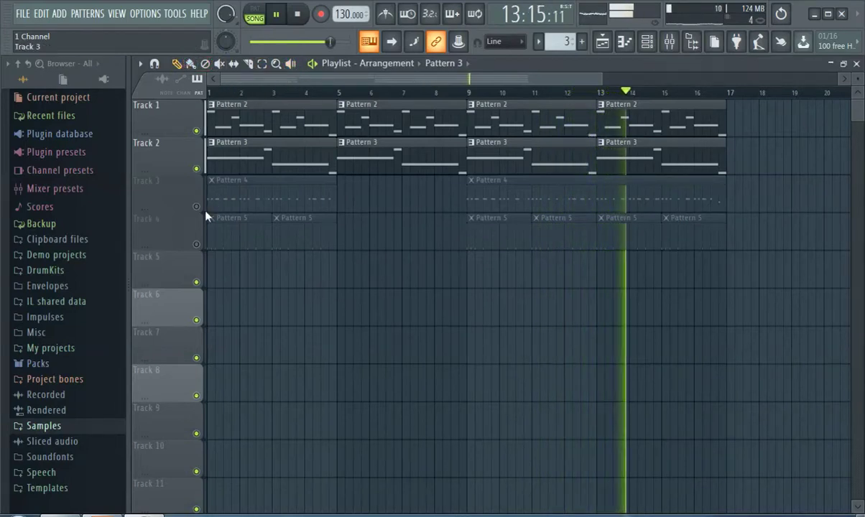
click(196, 207)
click(224, 91)
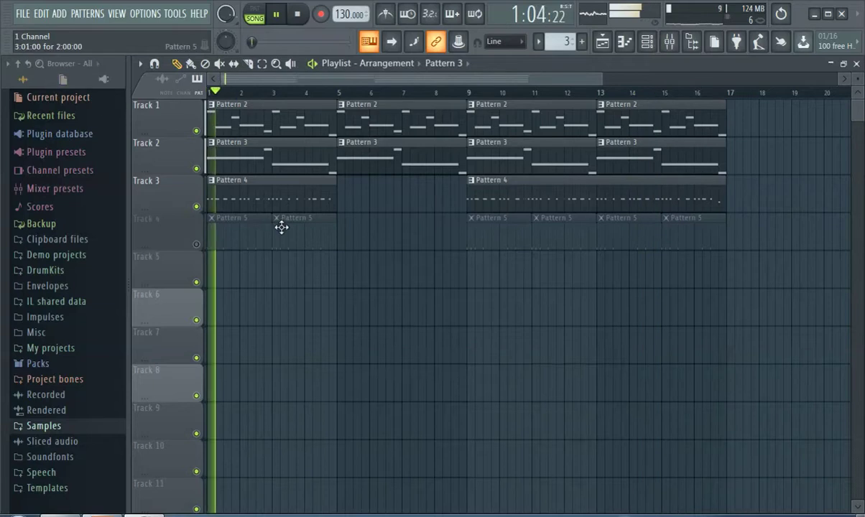
Step: Open the Pattern 4 hi-hat notes in the piano roll and locate VT_CHiHat in the Legacy pack's Vintage drum samples
double_click(253, 197)
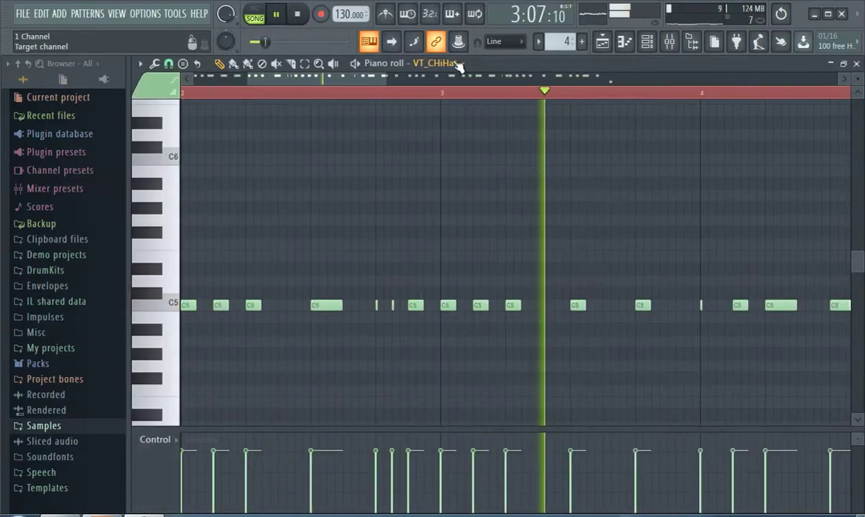
click(62, 364)
scroll(71, 416, down, 4)
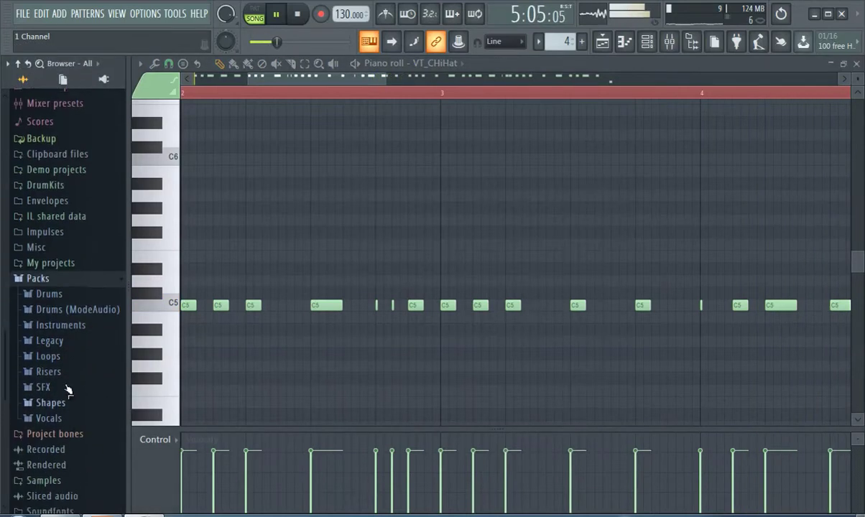
click(50, 342)
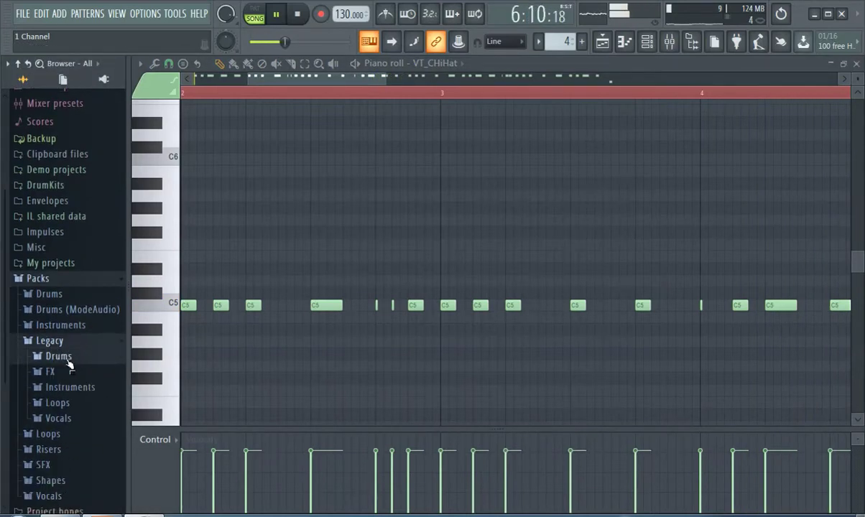
click(67, 359)
scroll(72, 351, down, 4)
click(76, 366)
scroll(115, 364, down, 10)
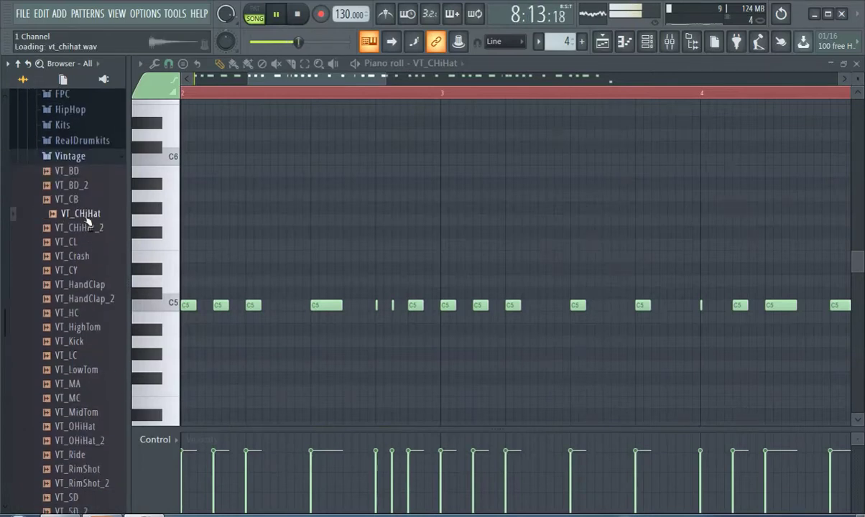
scroll(72, 186, up, 4)
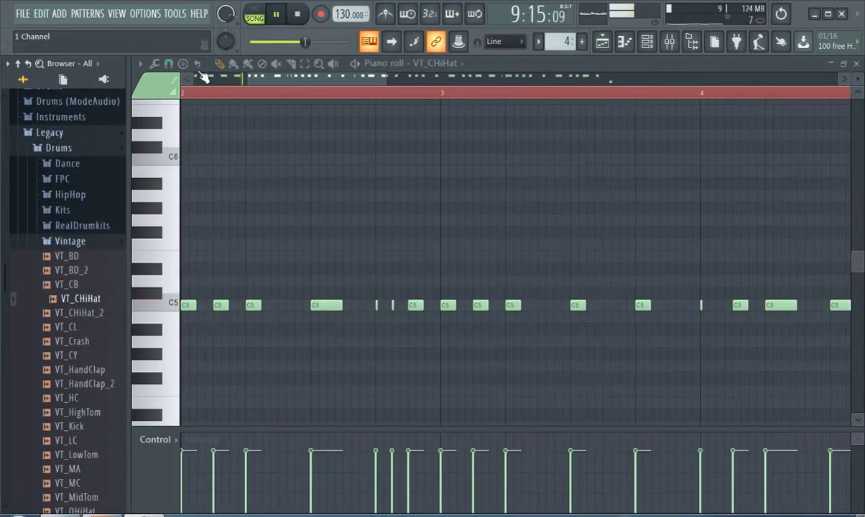
Step: Stop playback, collapse the browser folders, return to the playlist, and play the arrangement with Track 4 unmuted
key(space)
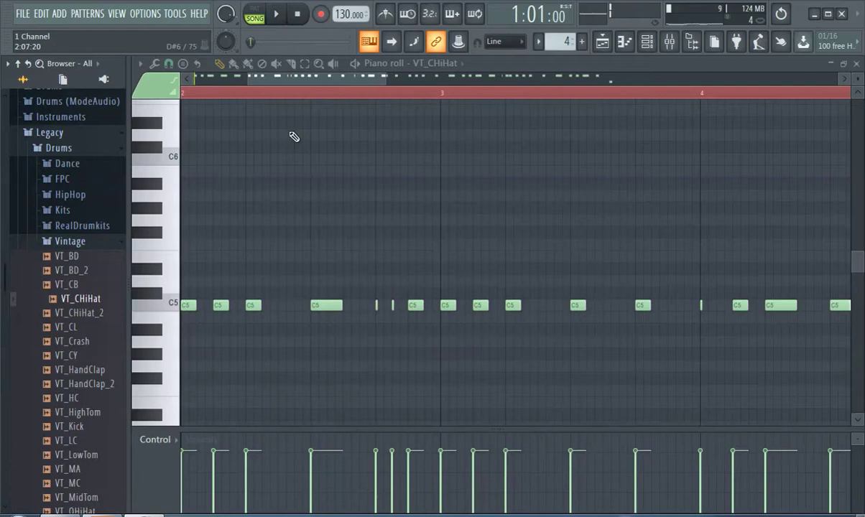
scroll(46, 89, up, 4)
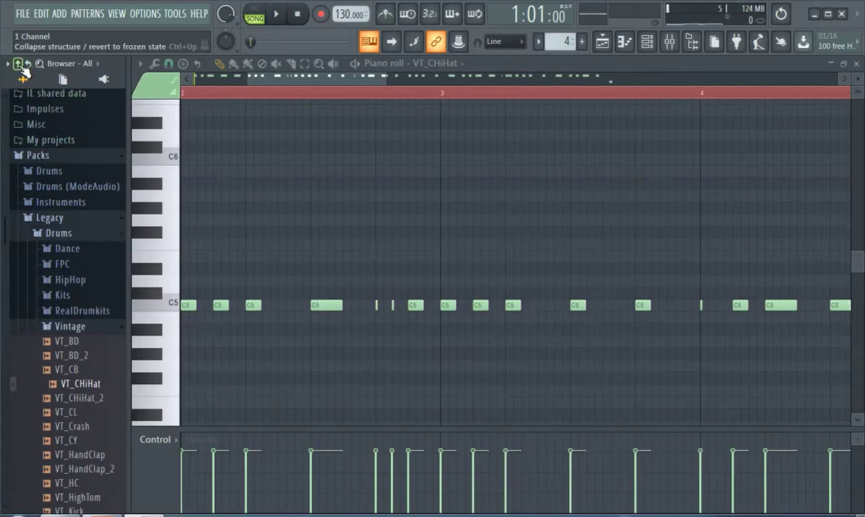
click(18, 64)
click(601, 43)
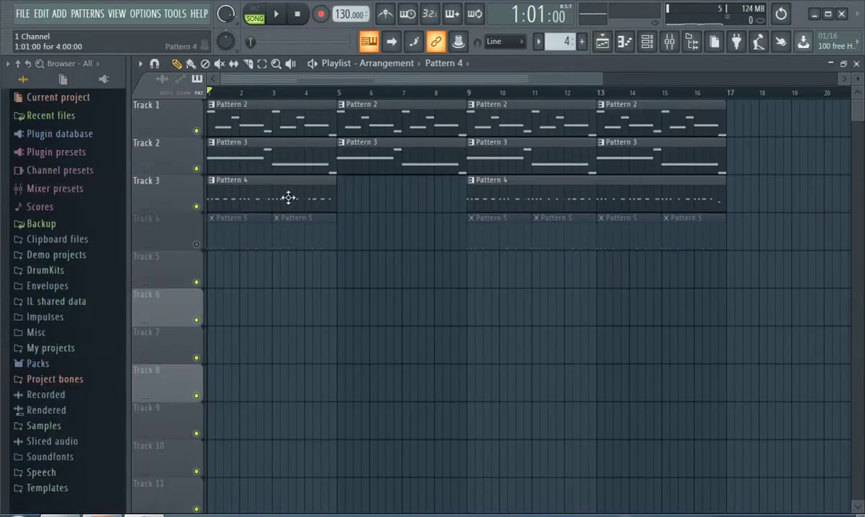
click(197, 245)
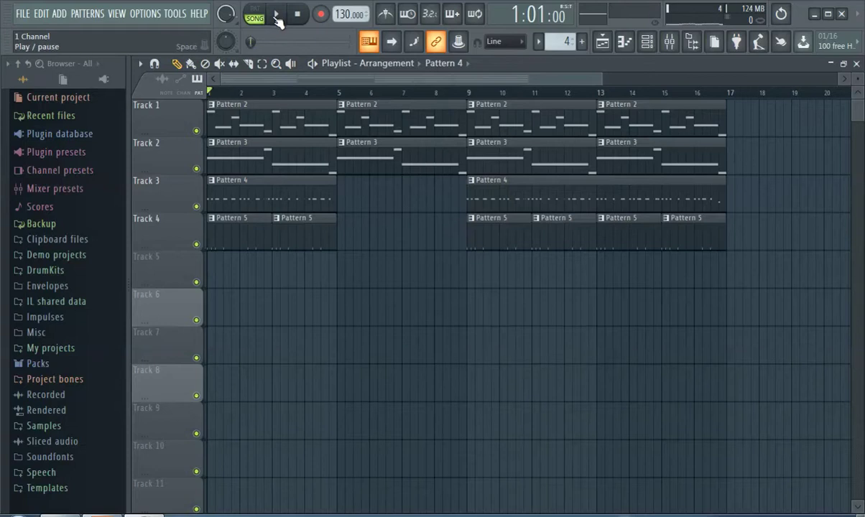
click(278, 22)
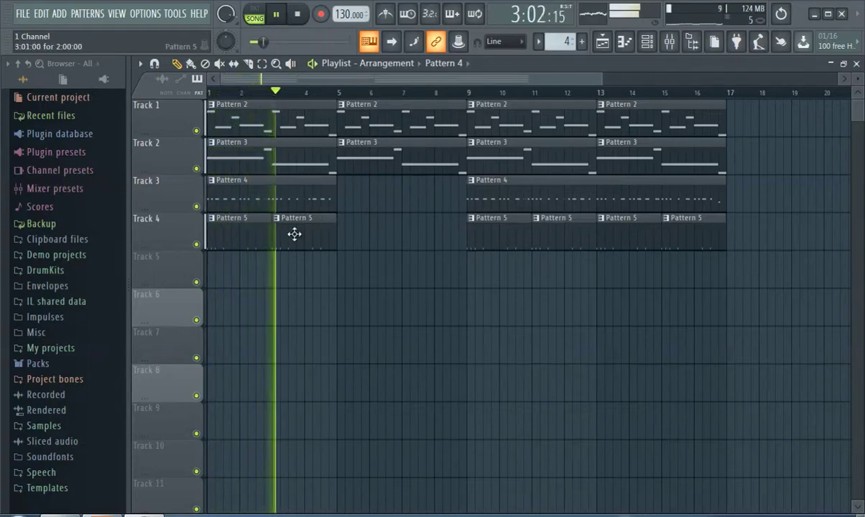
Step: Delete the Pattern 5 clips on Track 4 and the Pattern 4 clip on Track 3 within bars 1 to 4
click(647, 43)
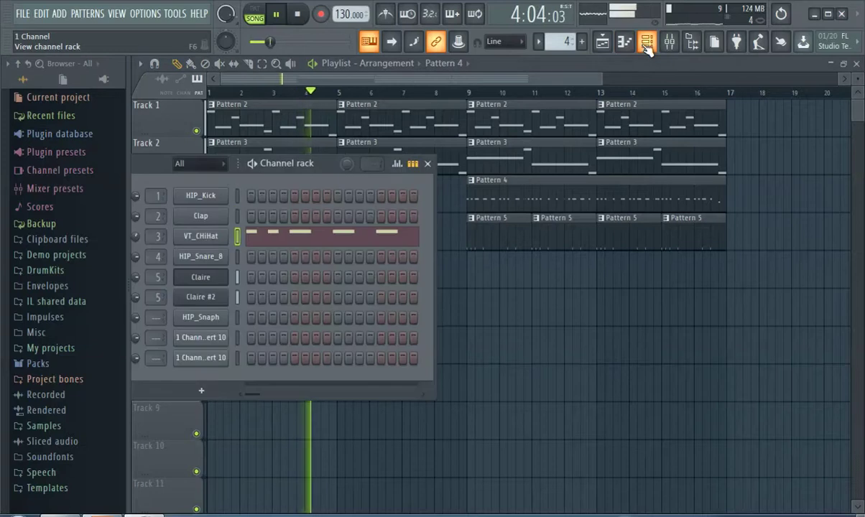
click(297, 79)
right_click(267, 242)
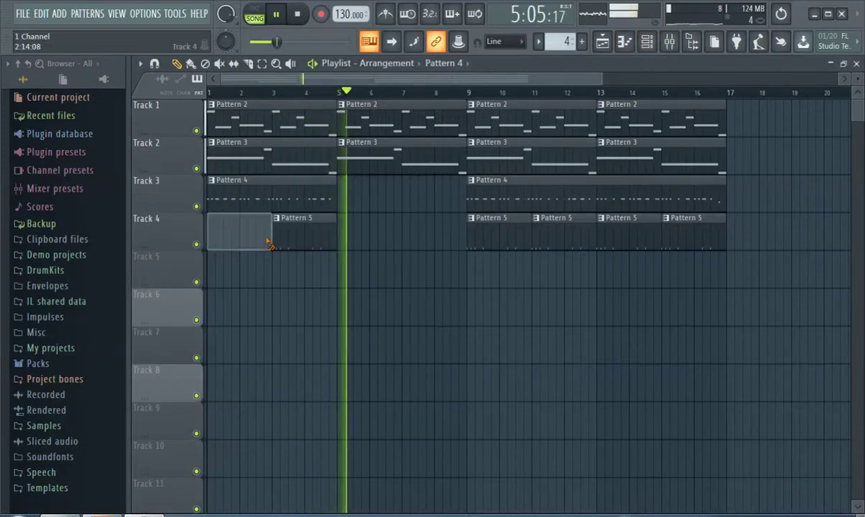
right_click(291, 237)
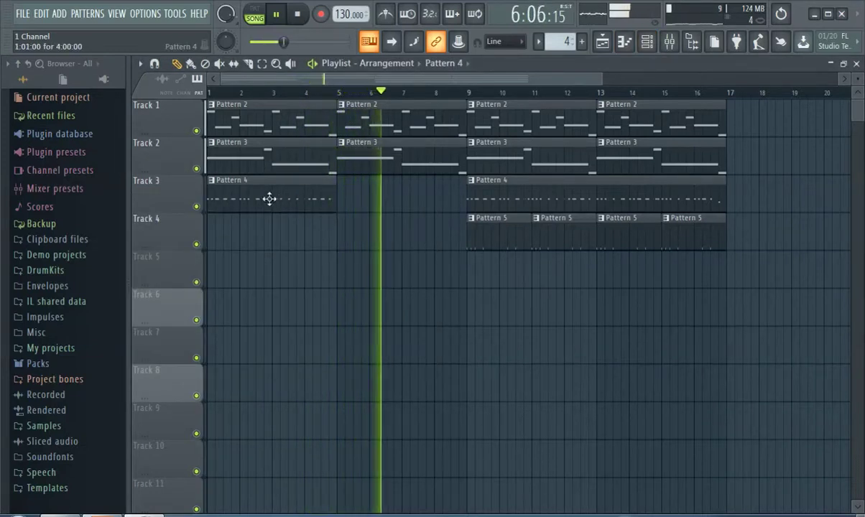
right_click(269, 199)
scroll(501, 95, right, 1)
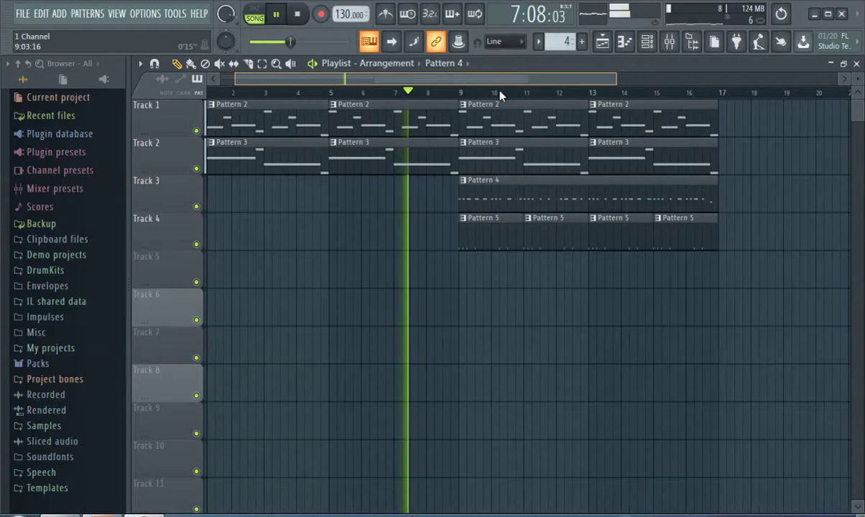
drag(500, 92, 537, 106)
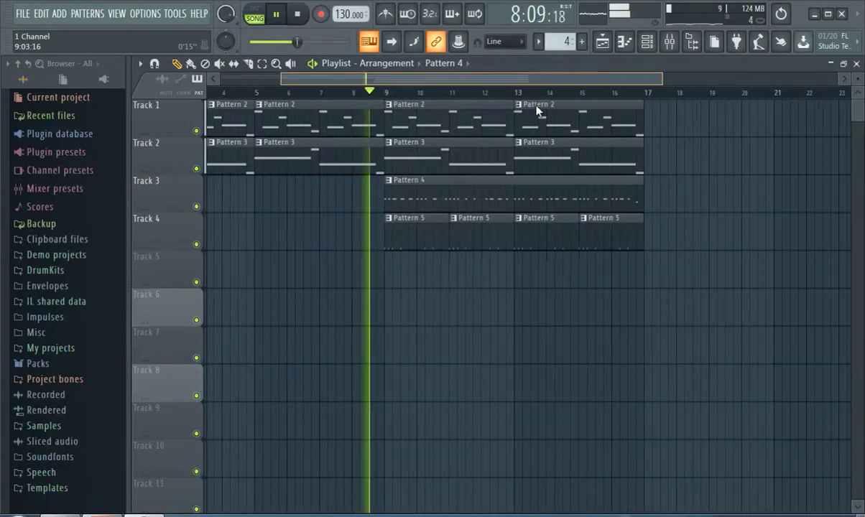
scroll(524, 104, right, 5)
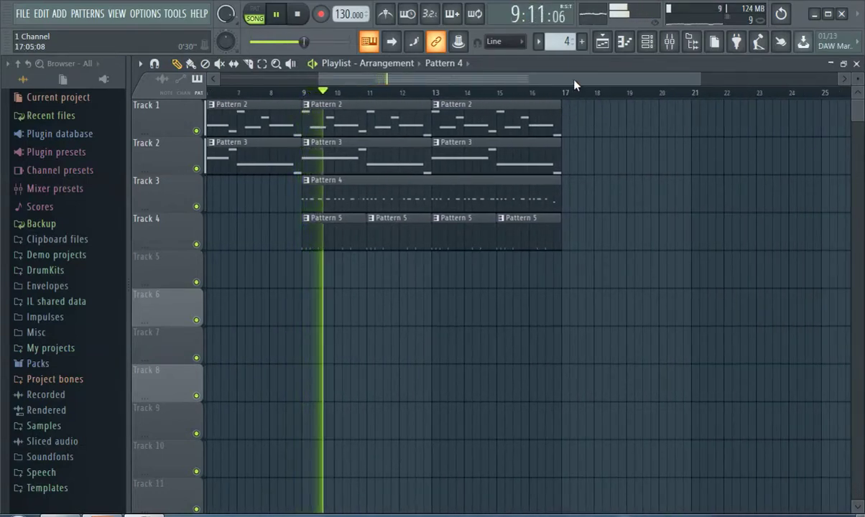
Step: Select Pattern 5 in the playlist and show its kick and snare steps in the channel rack
scroll(575, 85, left, 6)
click(511, 247)
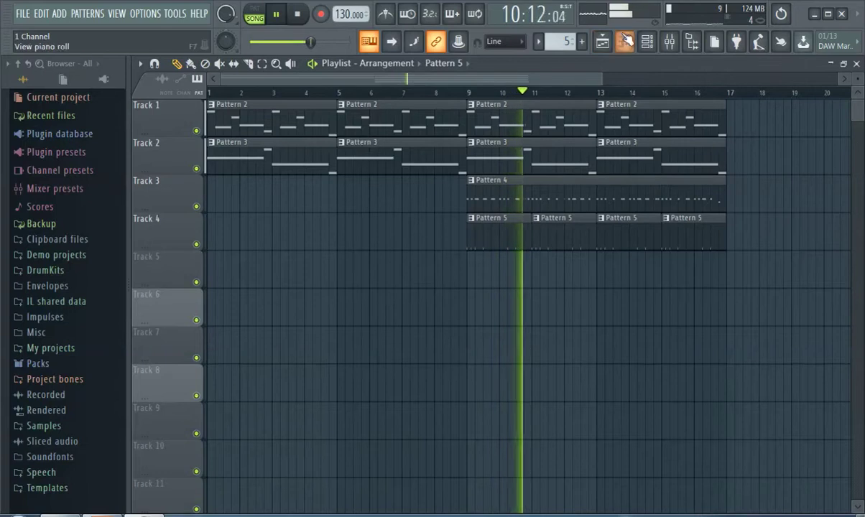
click(646, 41)
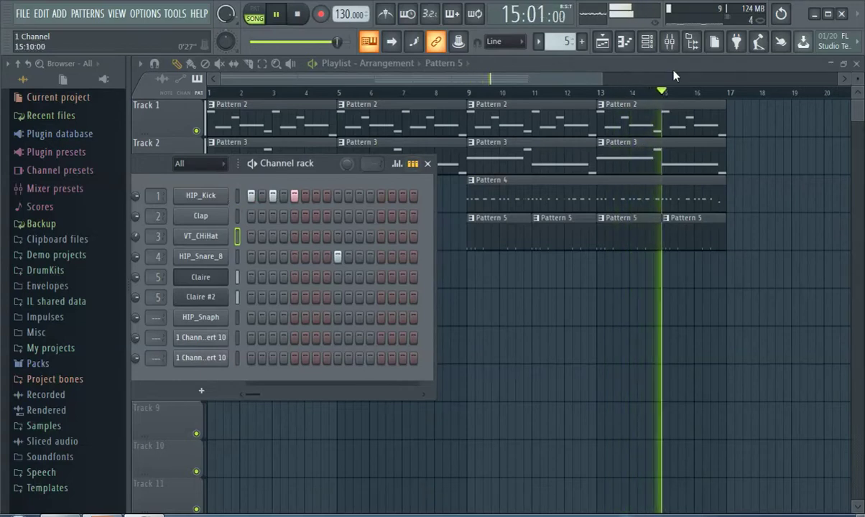
Step: Load Fruity Parametric EQ 2 into the first effect slot of mixer Insert 1
click(669, 41)
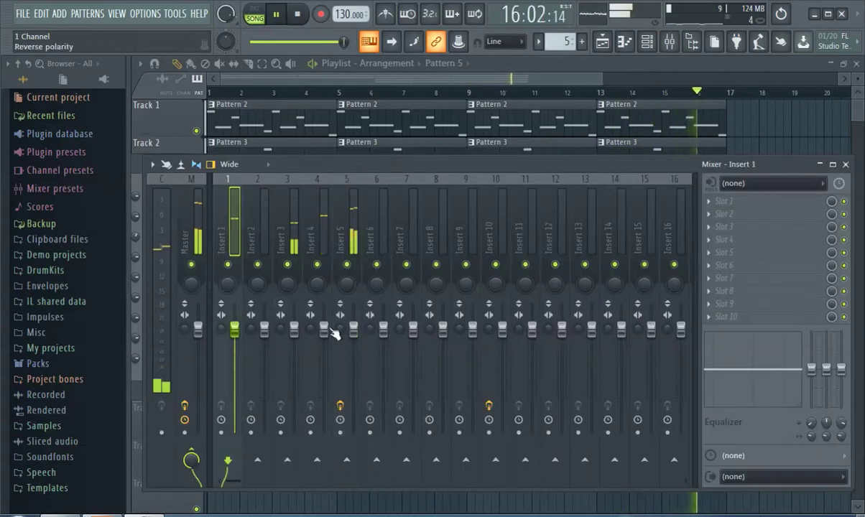
click(755, 202)
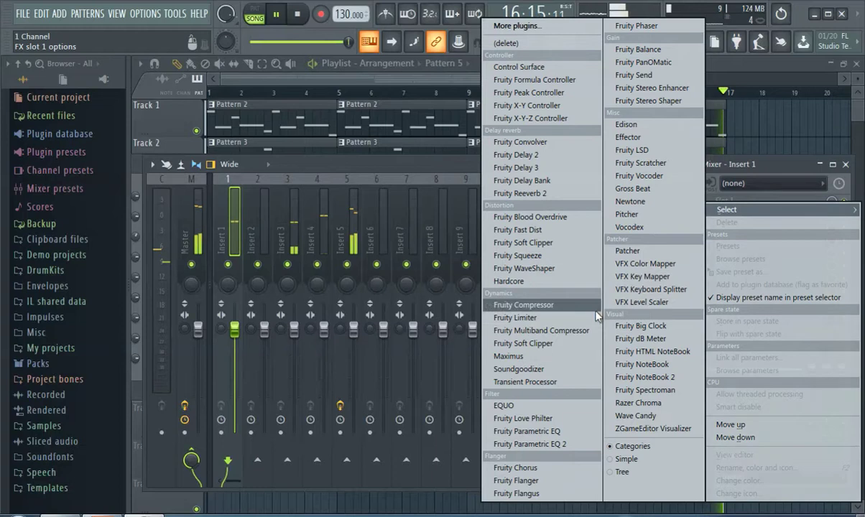
click(572, 447)
Step: Raise bands 1 to 4 and pull band 7 down to the minimum in Insert 1's parametric EQ, then close it
drag(272, 323, 363, 292)
drag(451, 306, 453, 365)
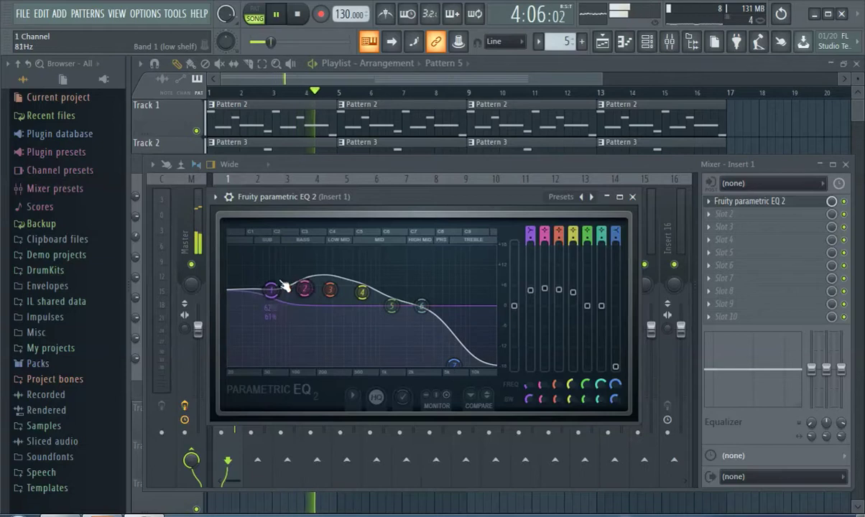
drag(304, 289, 304, 286)
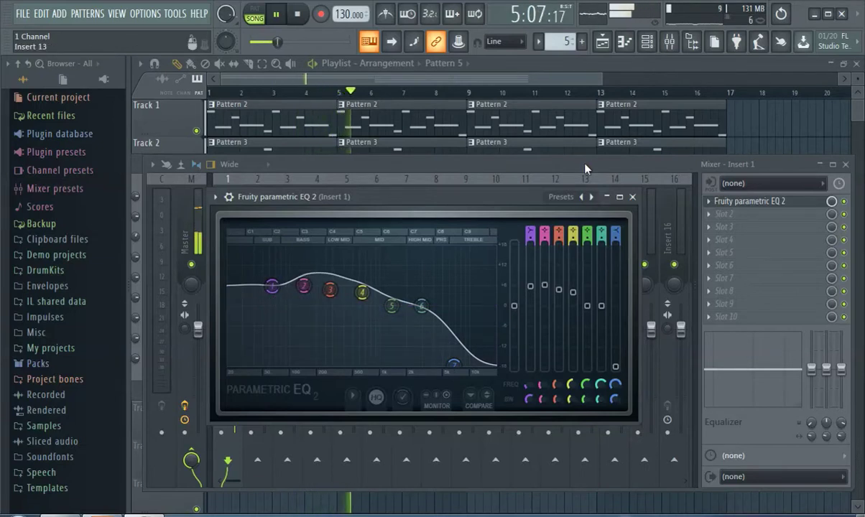
click(562, 169)
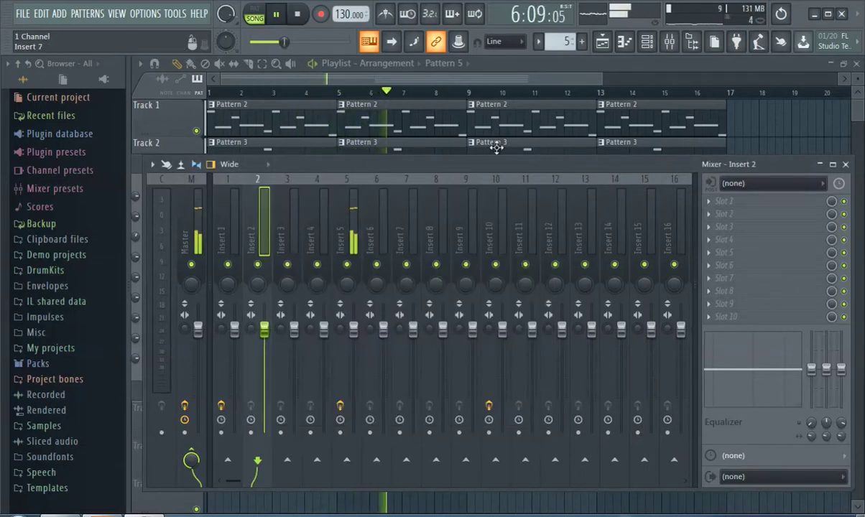
Step: Check the channel rack for the snare's mixer routing and raise the Insert 4 fader slightly
click(626, 41)
click(646, 43)
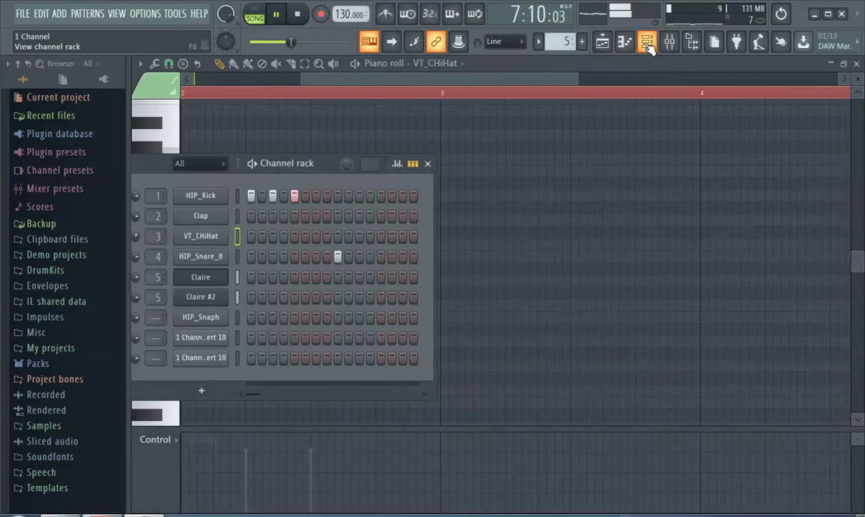
click(668, 42)
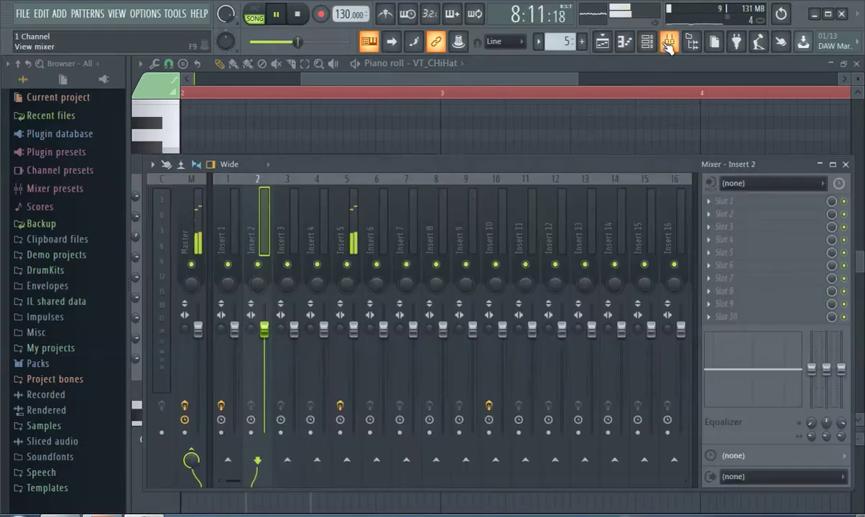
click(329, 239)
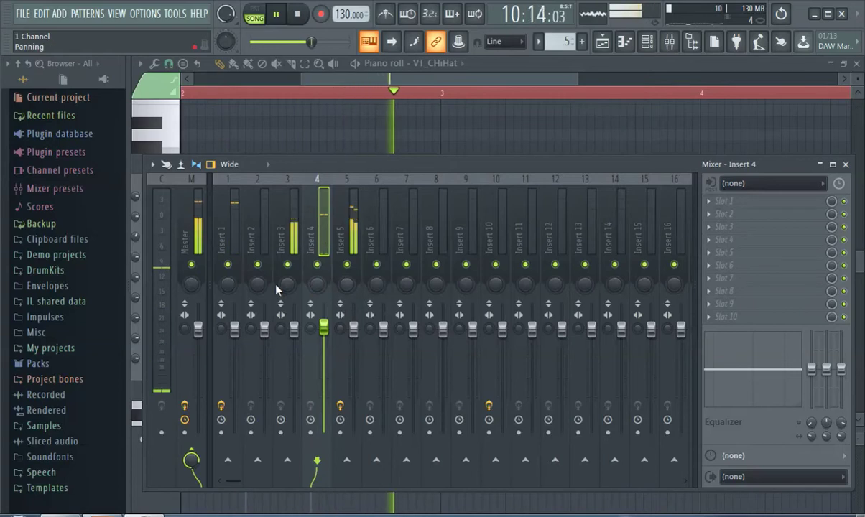
Step: Bring back the playlist and boost Insert 4's low shelf to 2.6 at 90 Hz in the mixer
click(602, 41)
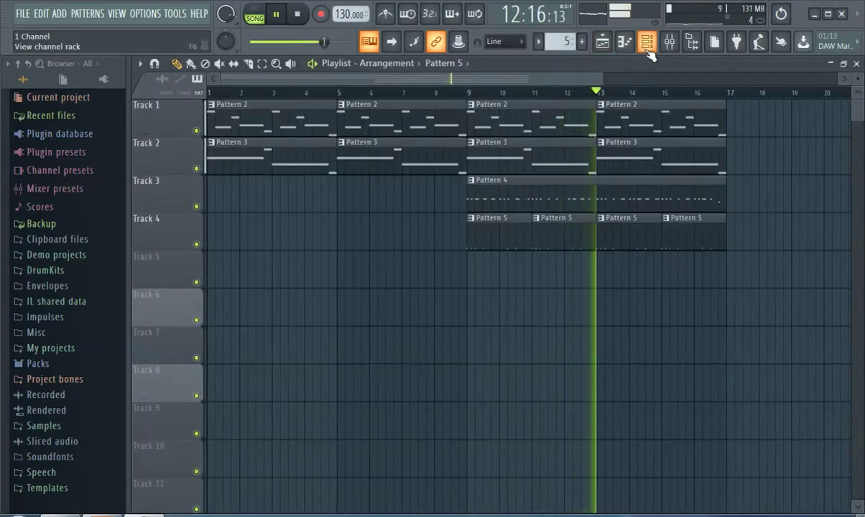
click(669, 42)
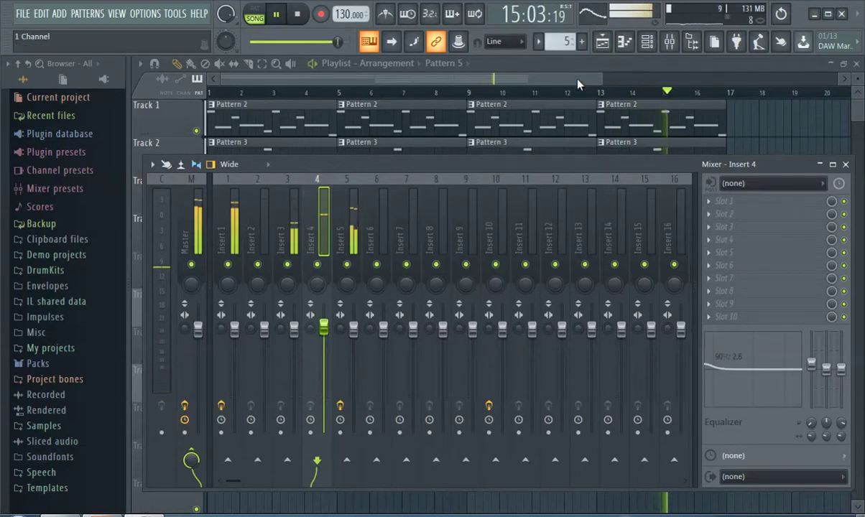
drag(542, 75, 566, 84)
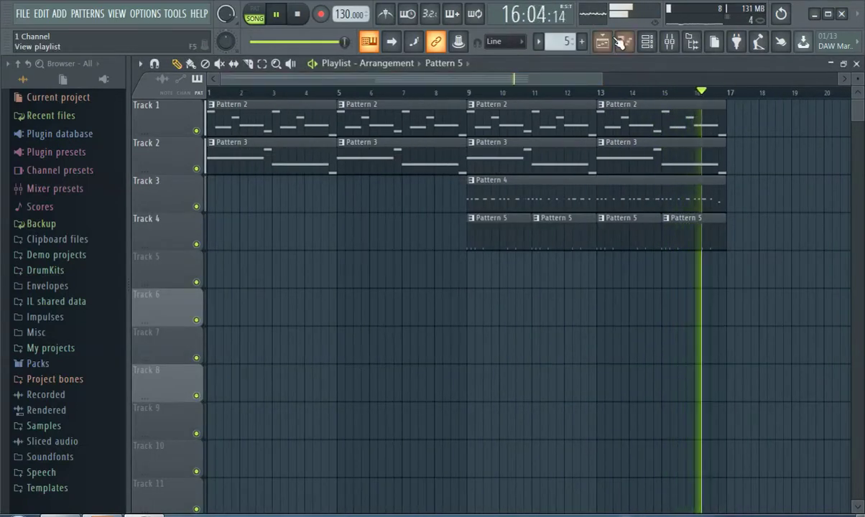
Step: Boost mixer Insert 1's low shelf to 2.6 at 90 Hz and reopen its Fruity Parametric EQ 2
click(668, 44)
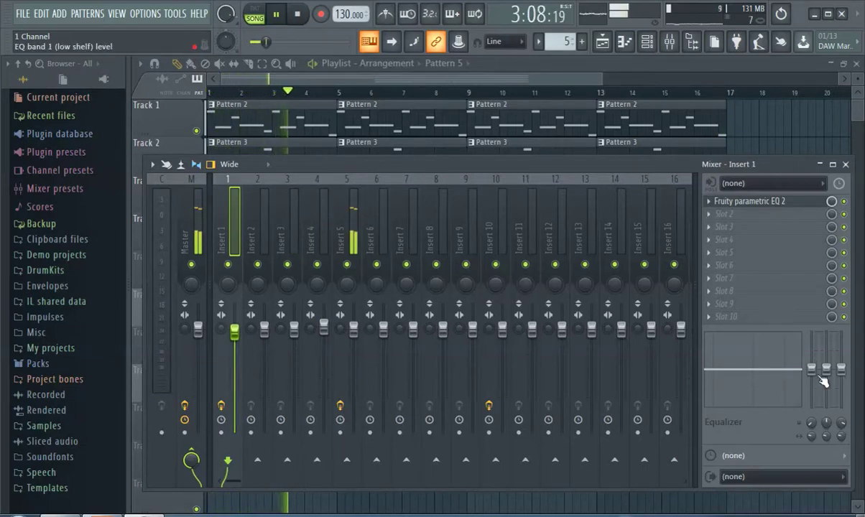
click(731, 204)
click(735, 204)
click(735, 204)
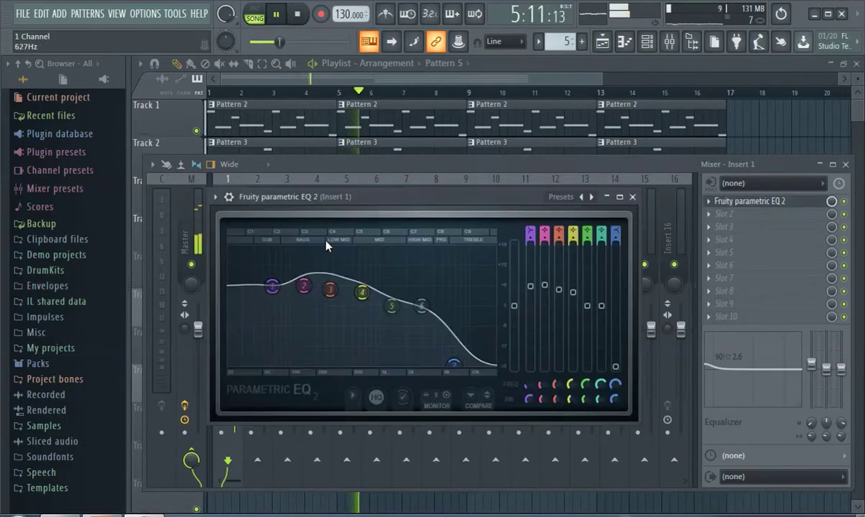
Step: Fine-tune Insert 1's parametric EQ by raising bands 1 to 5 slightly and shifting band 1 lower in frequency
drag(304, 286, 307, 282)
mouse_move(362, 293)
mouse_down()
mouse_move(331, 287)
mouse_move(362, 289)
mouse_up()
click(421, 307)
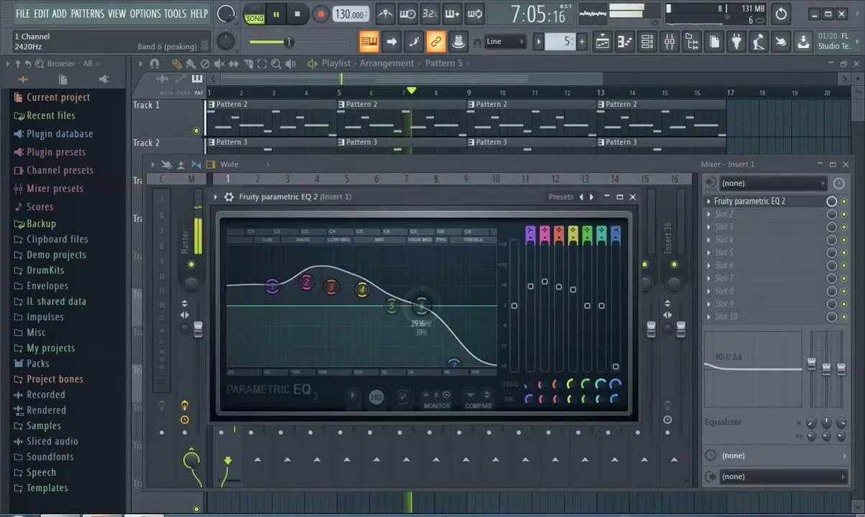
drag(422, 306, 421, 307)
drag(391, 306, 360, 288)
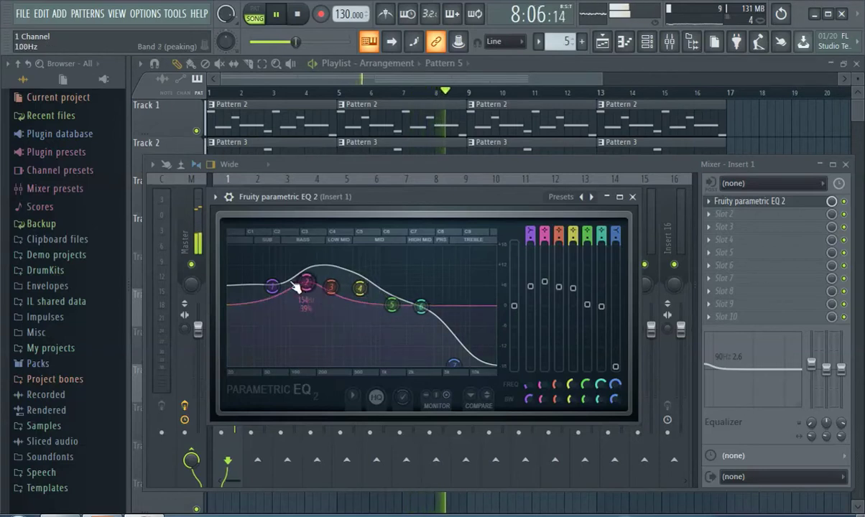
drag(272, 286, 303, 281)
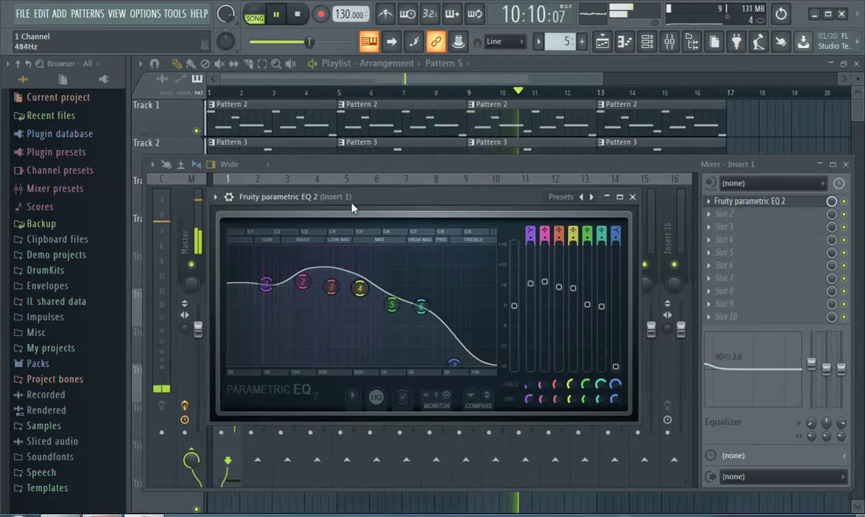
click(375, 80)
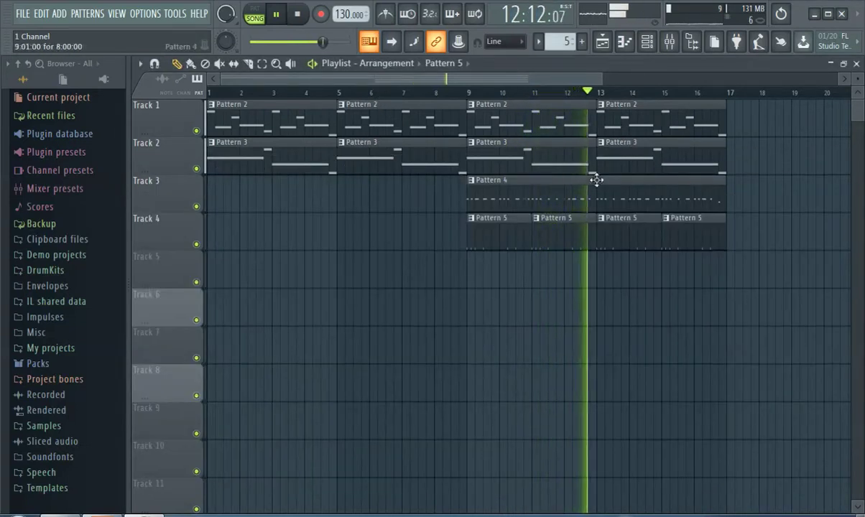
Step: Clone the HIP_Snare_8 channel in the channel rack
click(673, 43)
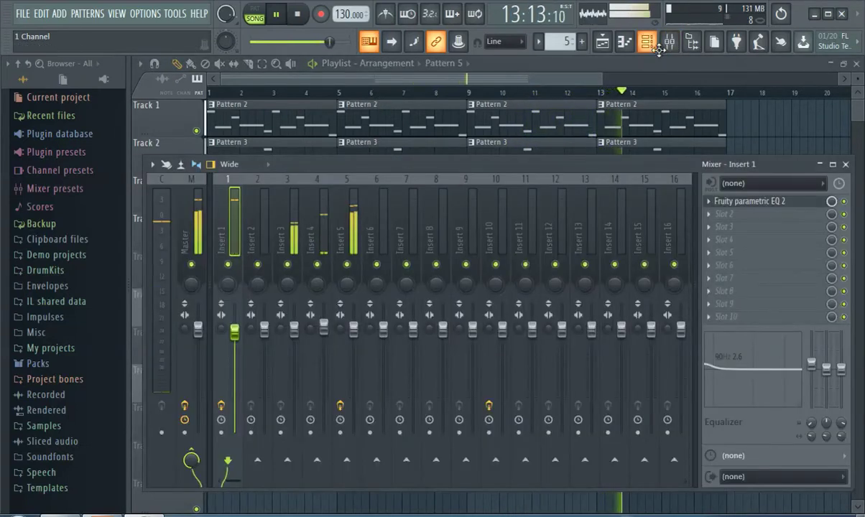
click(650, 45)
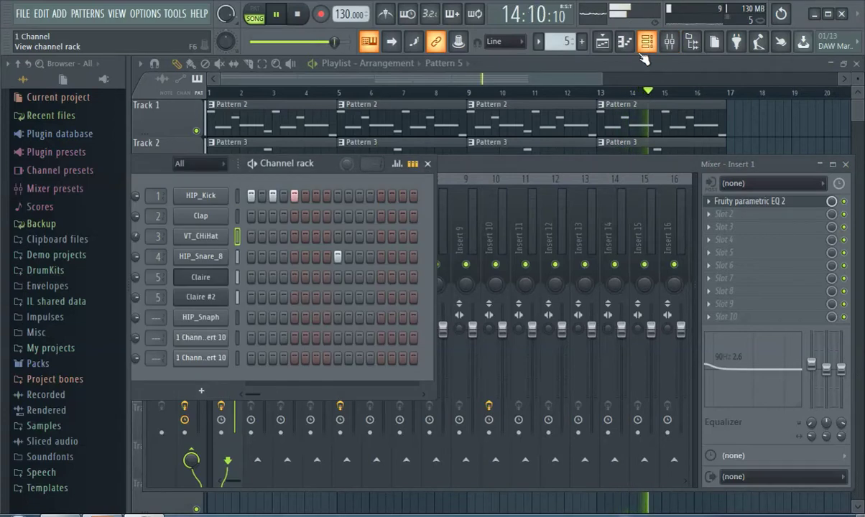
right_click(221, 256)
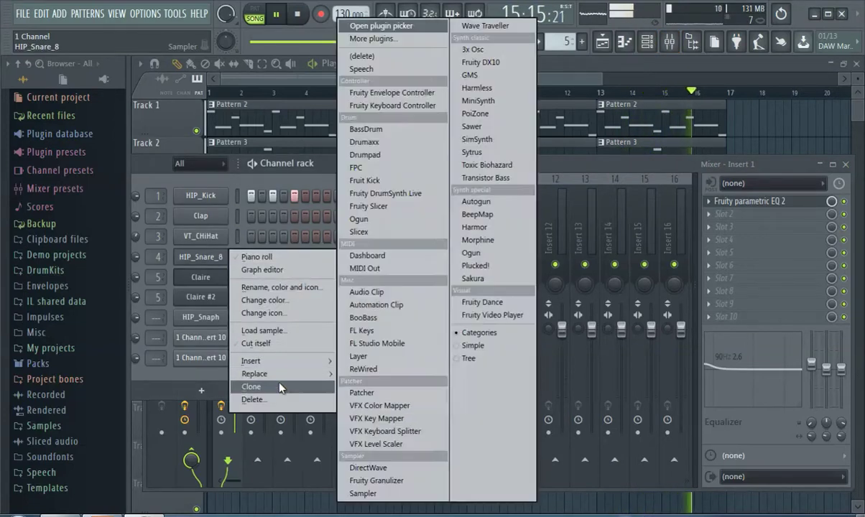
click(251, 386)
Step: Copy the HIP_Snare_8 channel's step pattern and paste it into the HIP_Snare_8 #2 channel
right_click(210, 262)
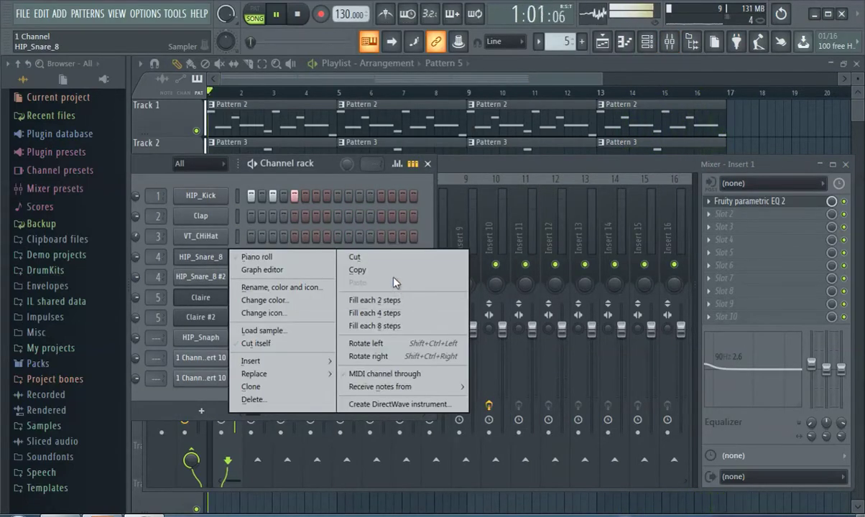
click(359, 271)
right_click(223, 282)
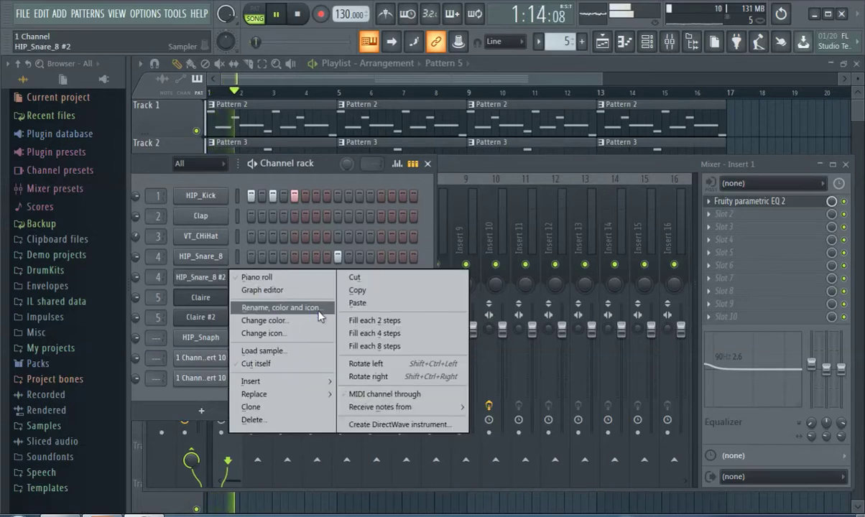
click(357, 302)
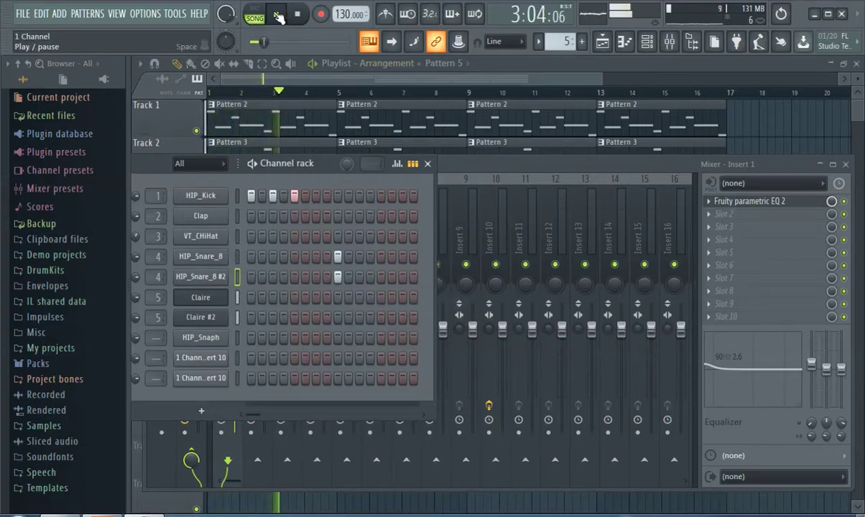
Step: Select Insert 9 in the mixer and set its audio input to the mono source In 1
click(670, 43)
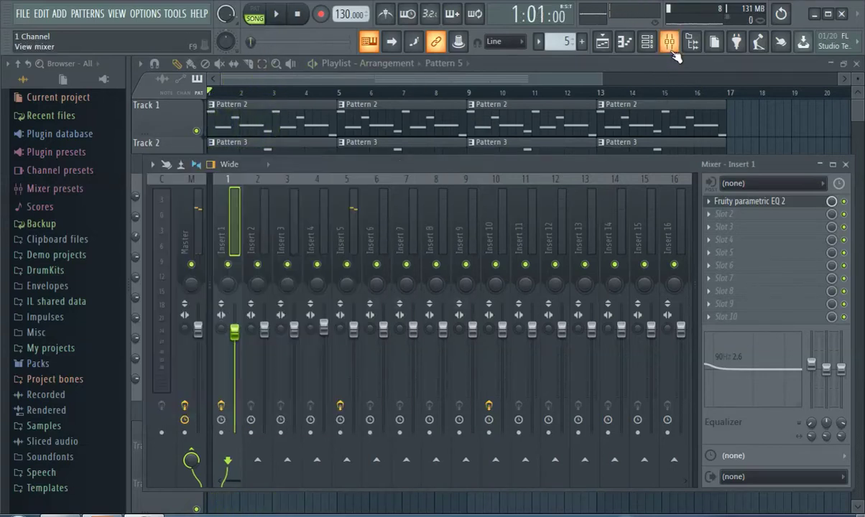
click(669, 43)
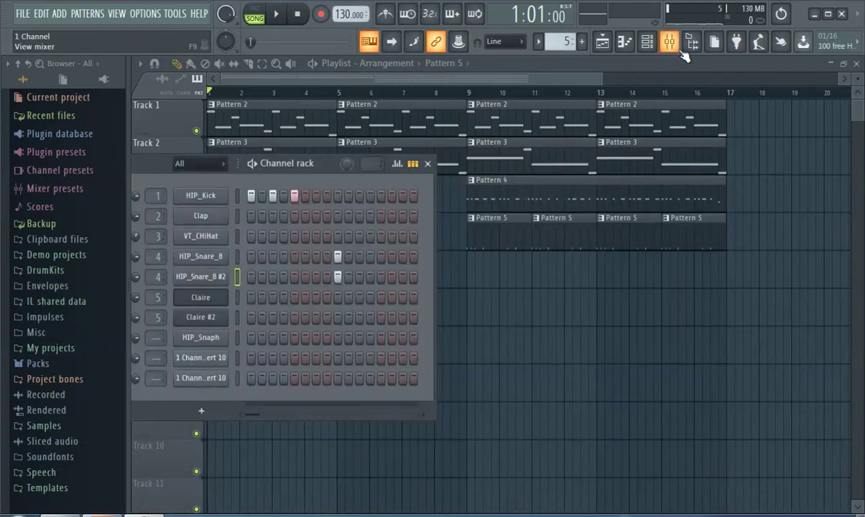
click(679, 50)
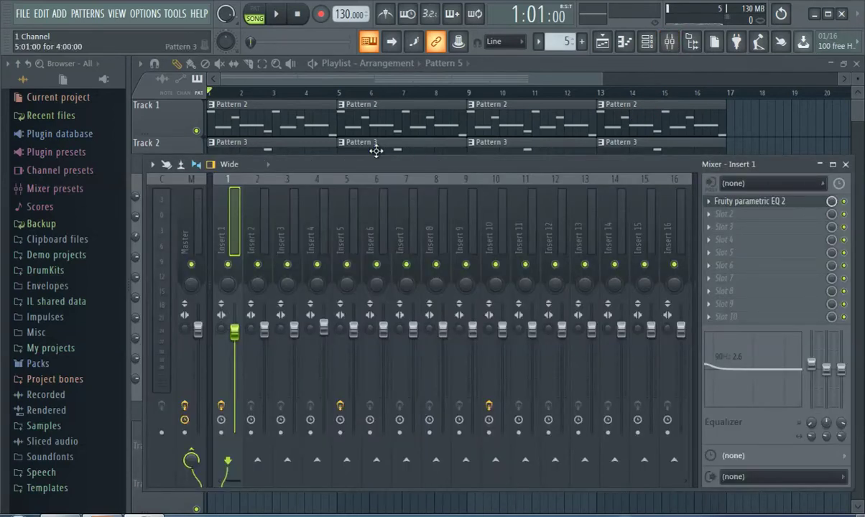
click(467, 223)
click(737, 185)
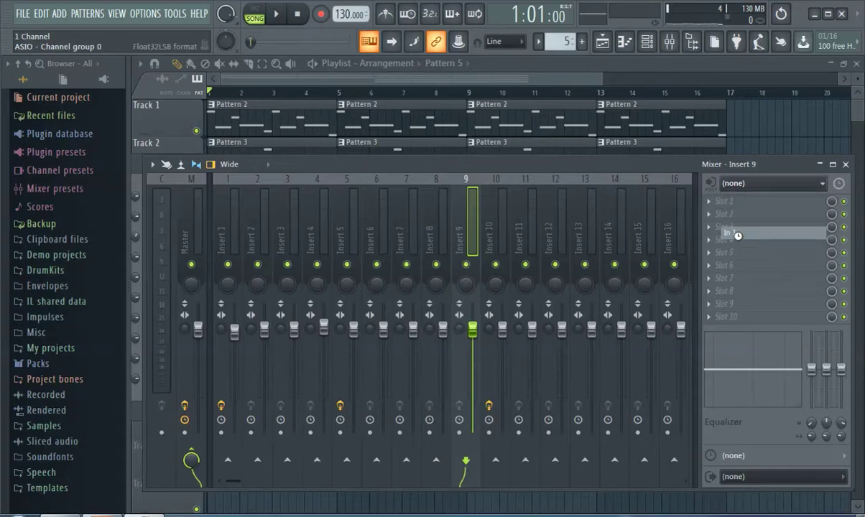
click(739, 234)
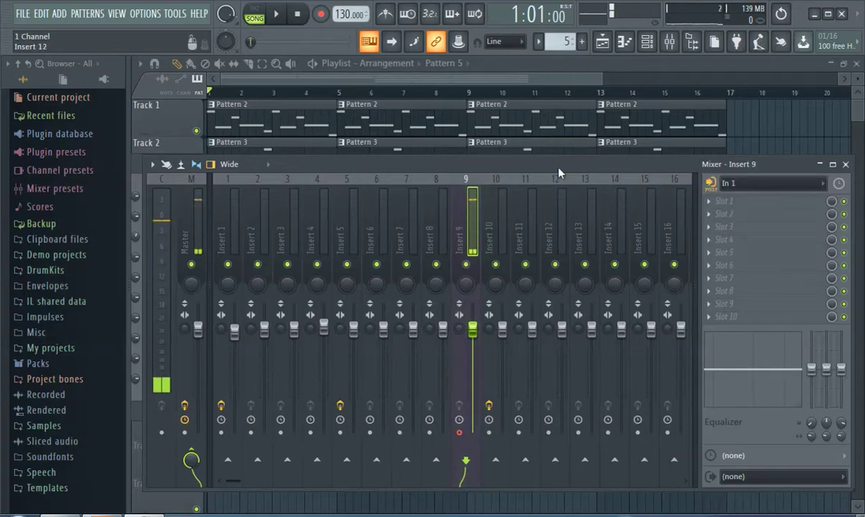
Step: Record a full take from Insert 9 into the playlist as an audio clip, stop recording and show the playlist
click(321, 17)
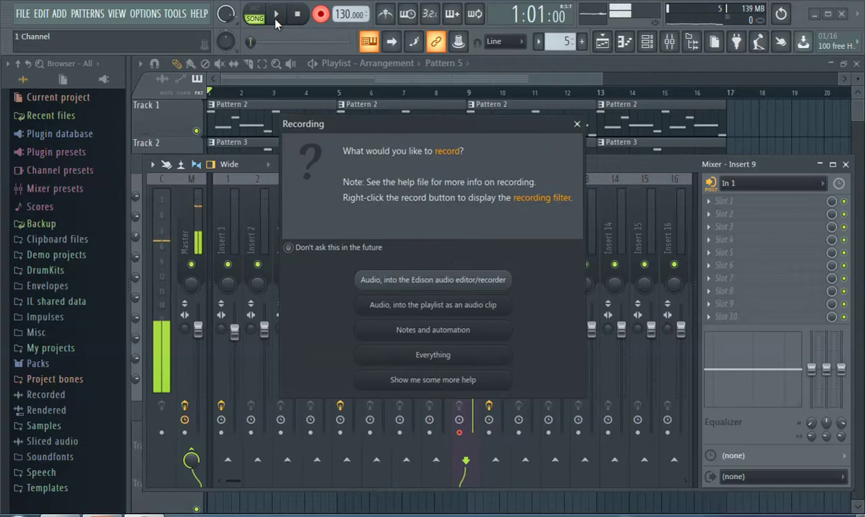
click(426, 305)
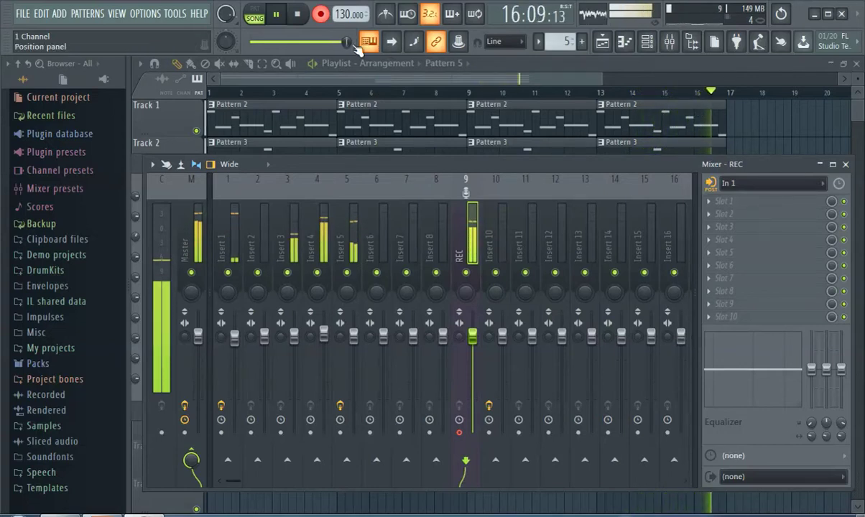
click(323, 21)
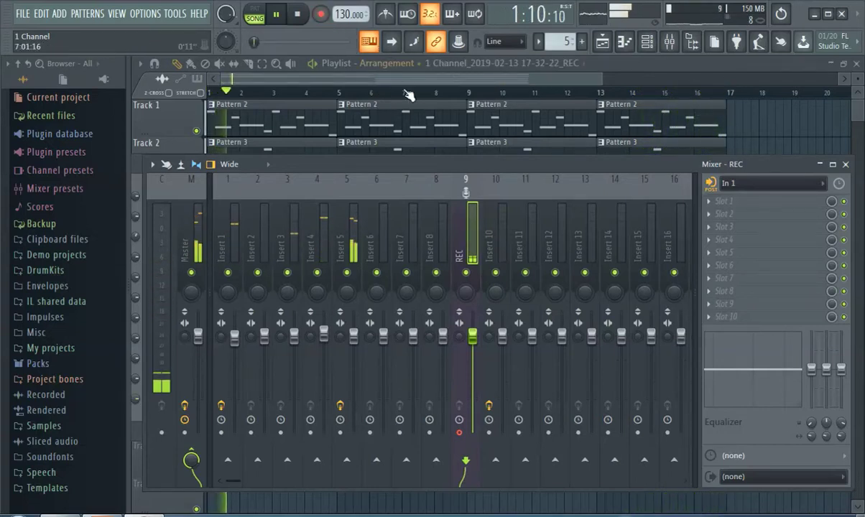
click(405, 82)
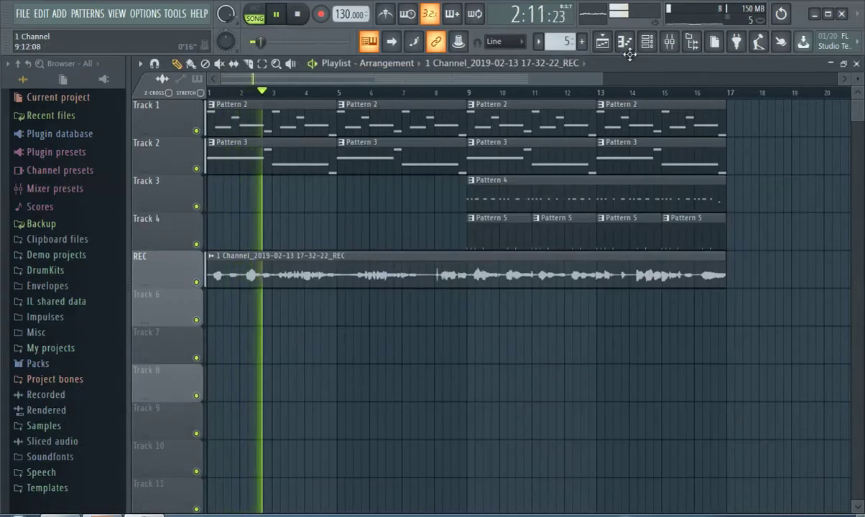
Step: Switch to the empty Pattern 6 and set the REC mixer track's audio input to (none)
click(582, 43)
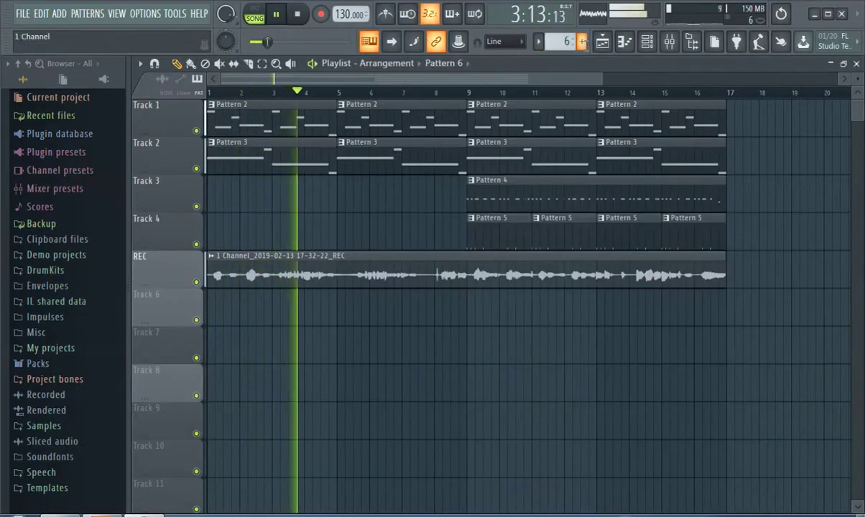
click(600, 58)
click(669, 41)
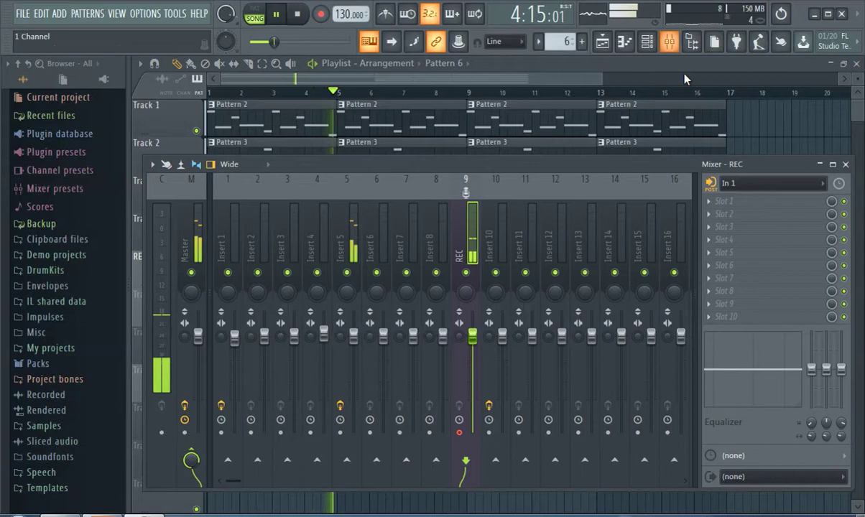
click(736, 183)
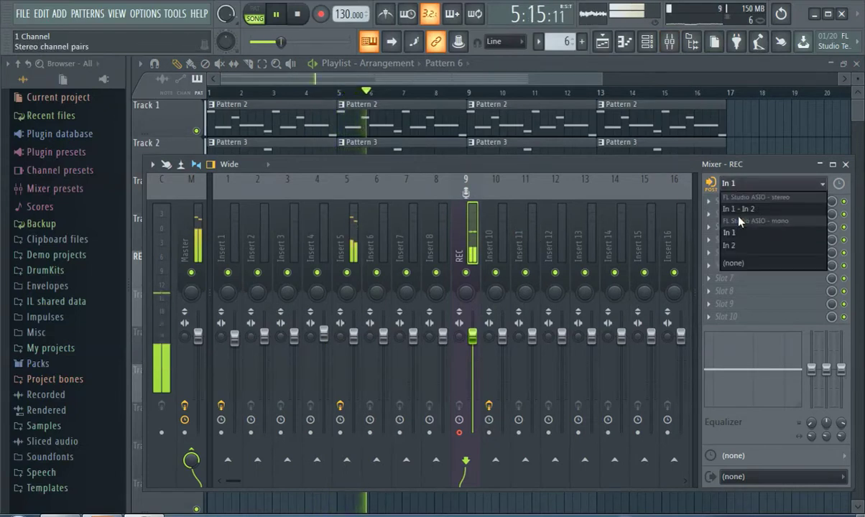
click(563, 238)
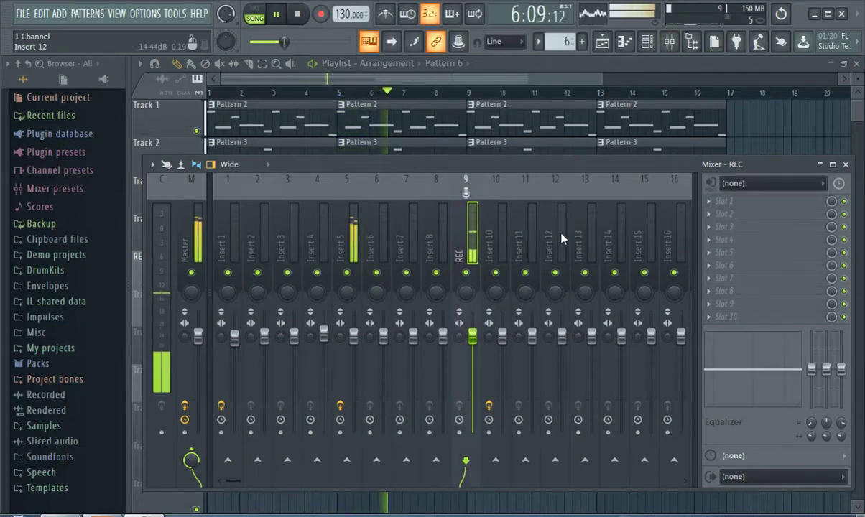
Step: Load Fruity Vocoder in slot 1 of mixer Insert 12 and set that insert's audio input to mono In 1
click(561, 238)
click(744, 207)
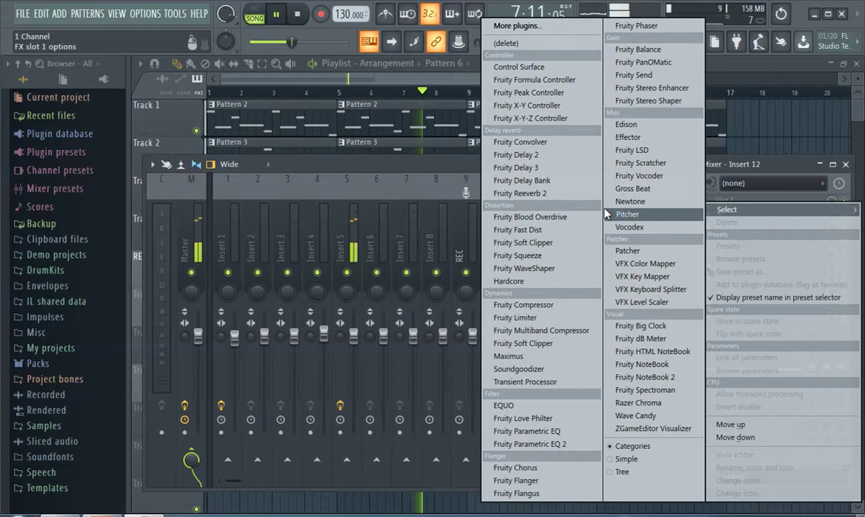
click(458, 194)
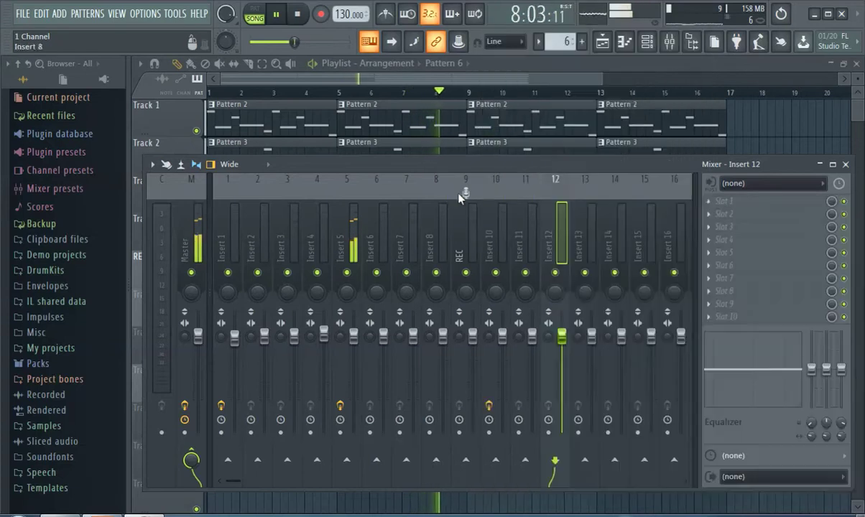
click(743, 207)
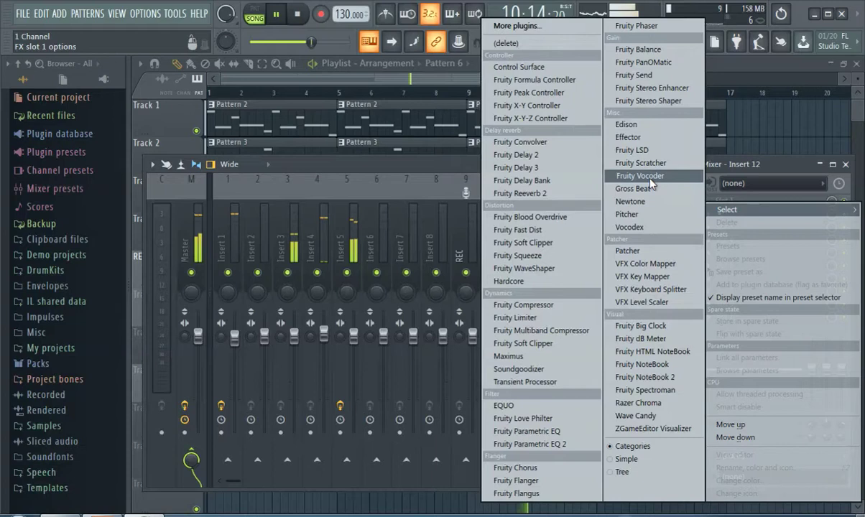
click(616, 188)
click(741, 187)
click(752, 234)
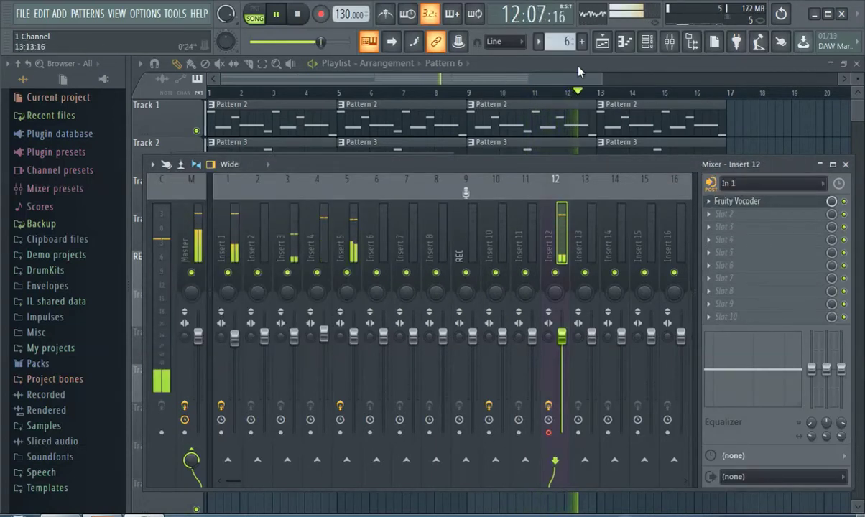
Step: Record notes and automation over the whole song, and place a Pattern 6 clip at bar 1 of Track 6
key(space)
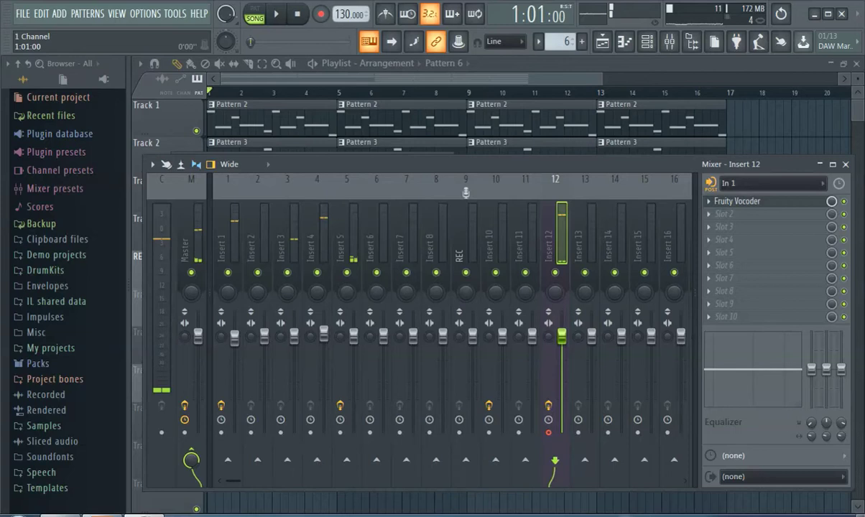
click(321, 15)
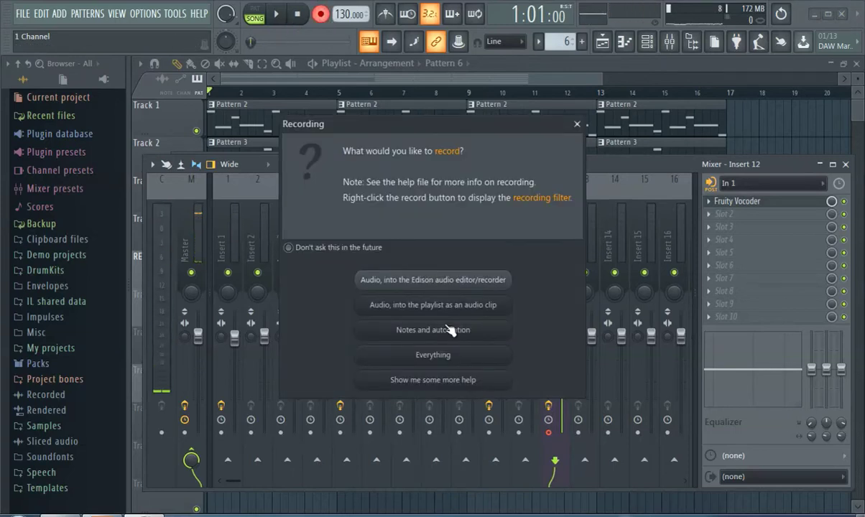
click(420, 333)
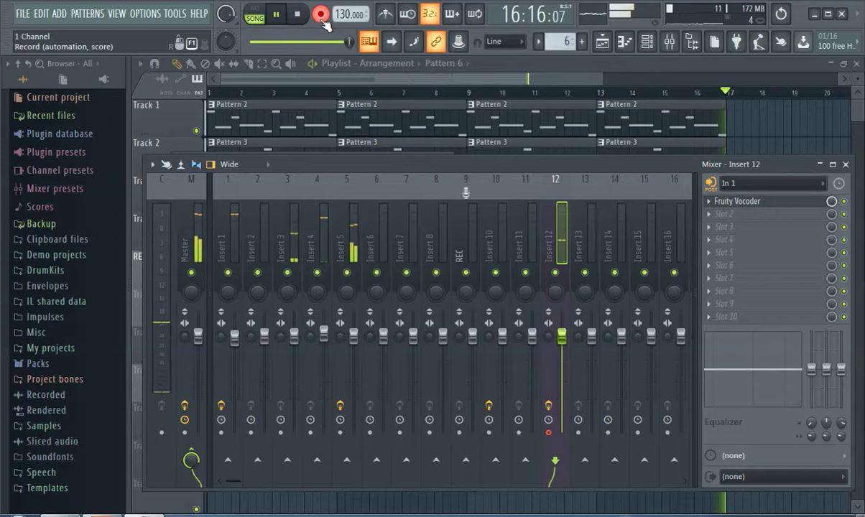
key(F9)
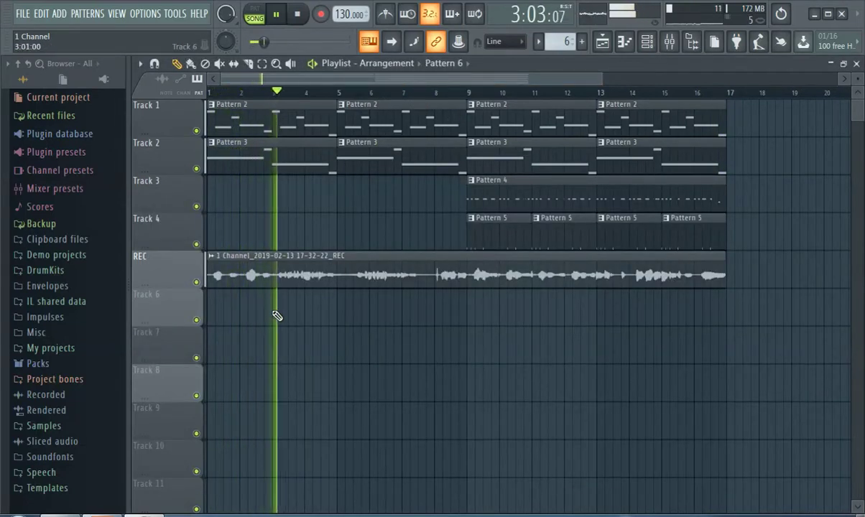
mouse_move(262, 320)
mouse_down()
mouse_move(276, 317)
mouse_move(222, 323)
mouse_up()
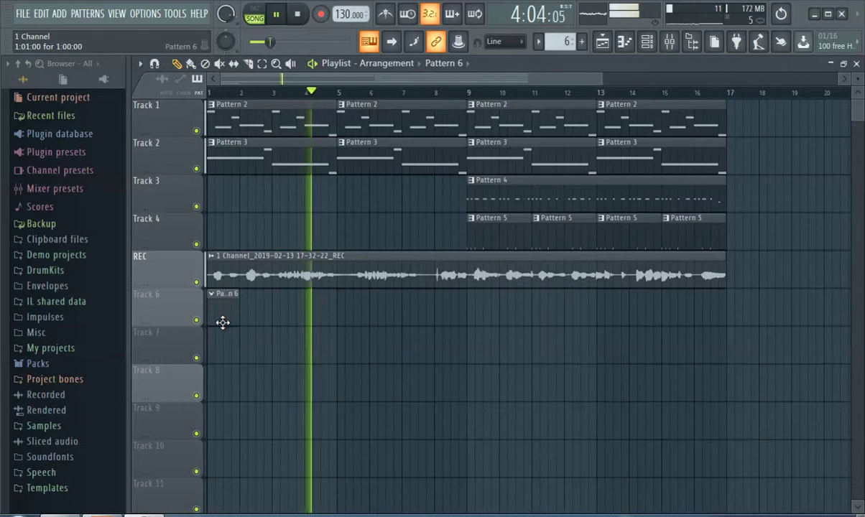
Step: Try another recording pass with Insert 12 active, stop recording, and check the playlist tracks for a new clip
click(276, 14)
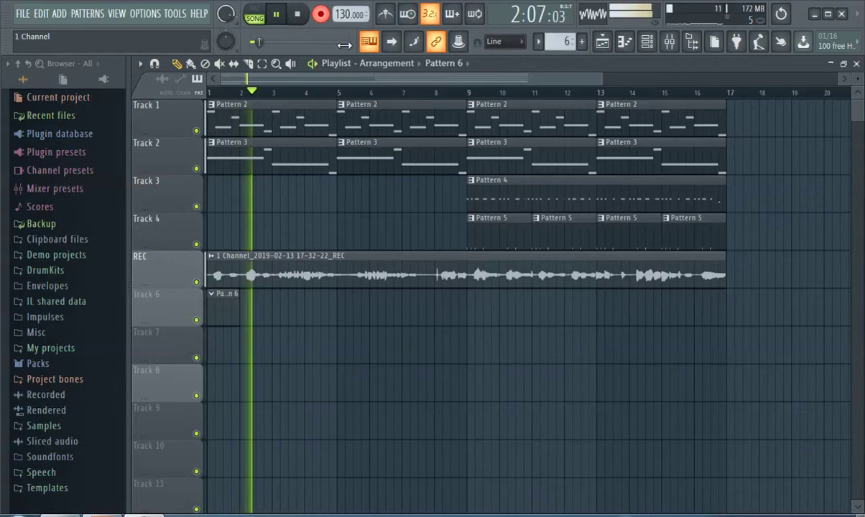
click(671, 41)
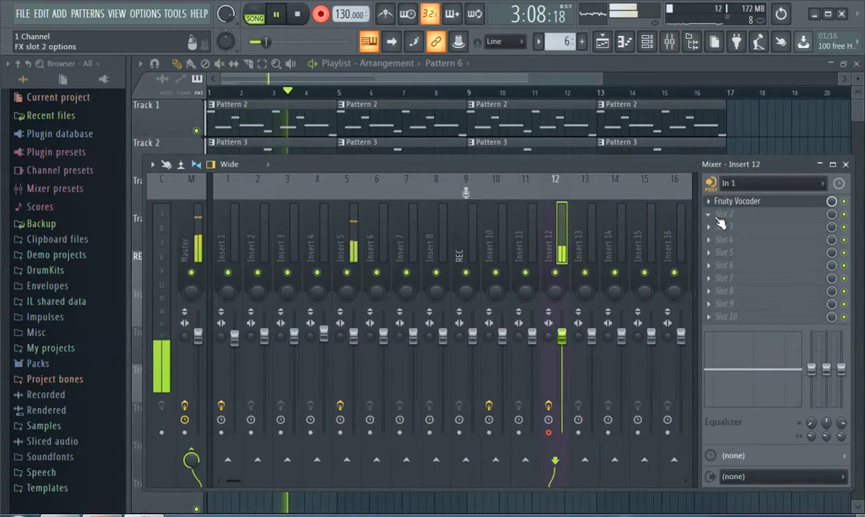
drag(539, 162, 620, 174)
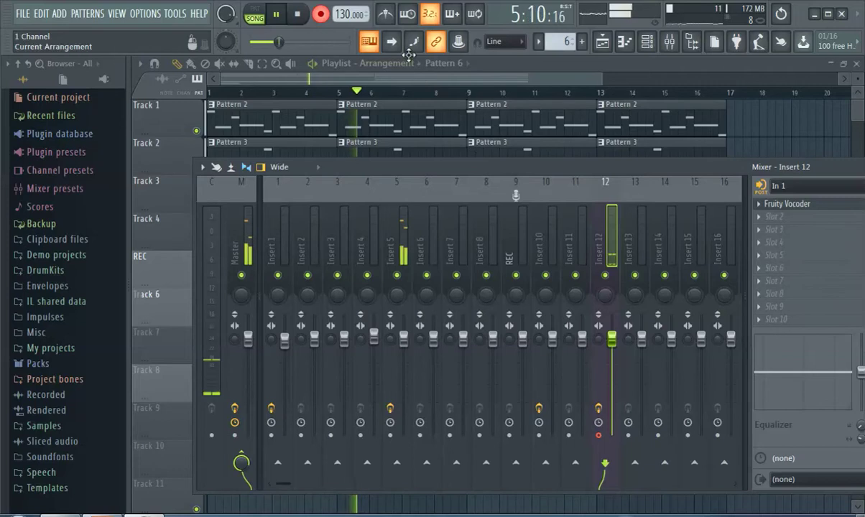
click(322, 14)
click(363, 79)
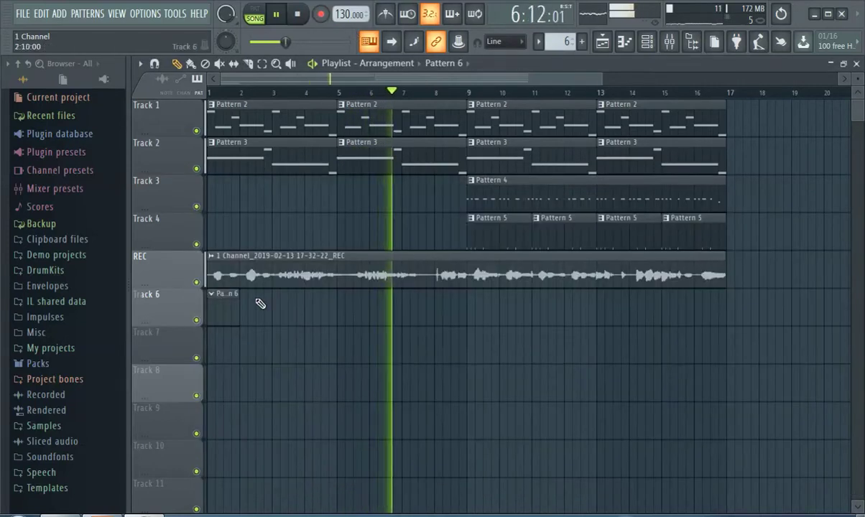
scroll(251, 331, down, 5)
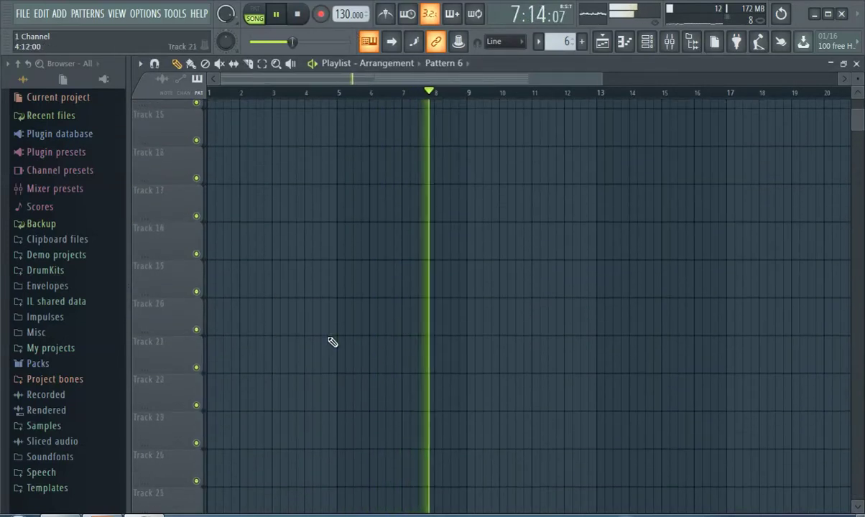
scroll(332, 341, up, 5)
Step: Set Insert 12's audio input to (none) in the mixer and return to the playlist
click(672, 46)
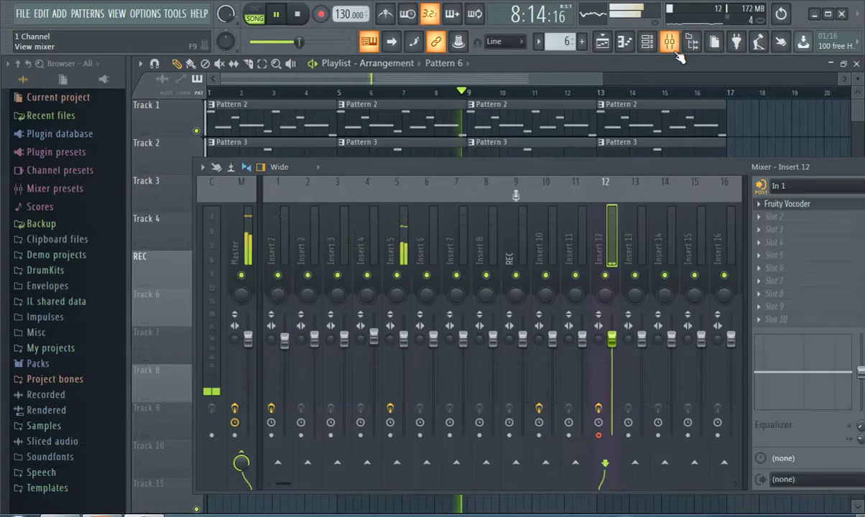
click(792, 188)
click(773, 266)
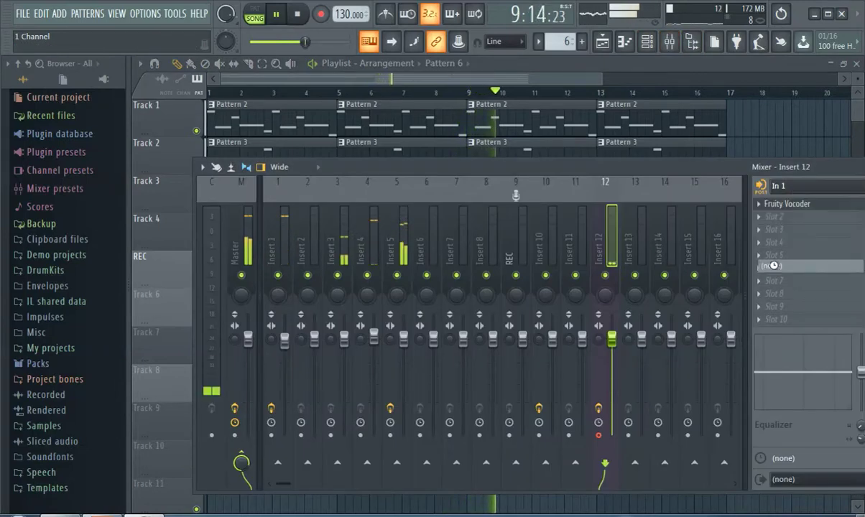
click(328, 80)
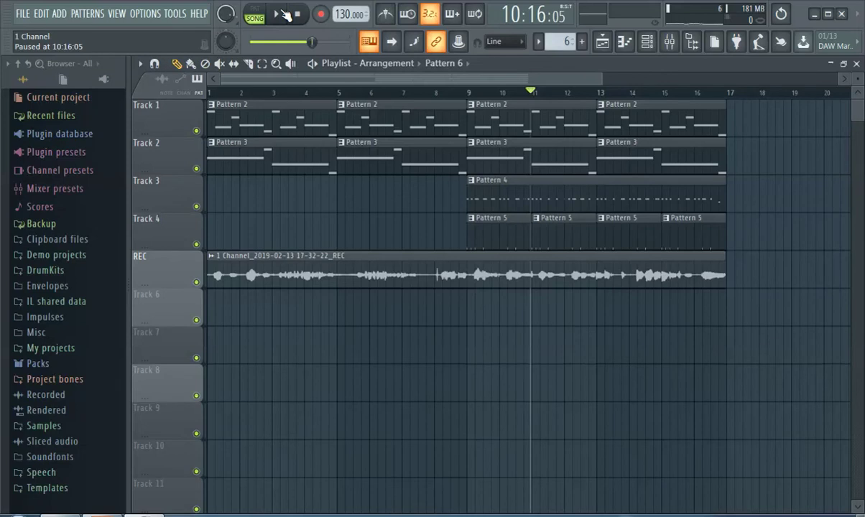
Step: Look through the audio, general, file, MIDI and project settings, and open the project credits for editing
click(175, 14)
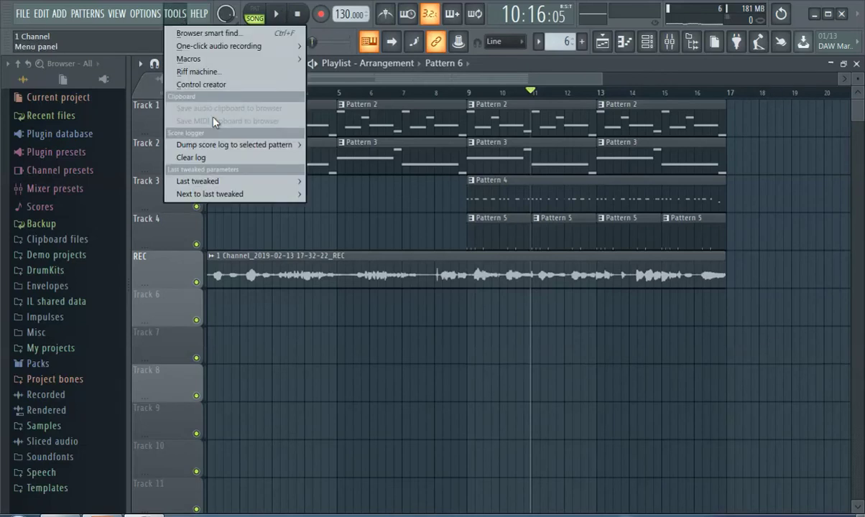
mouse_move(145, 13)
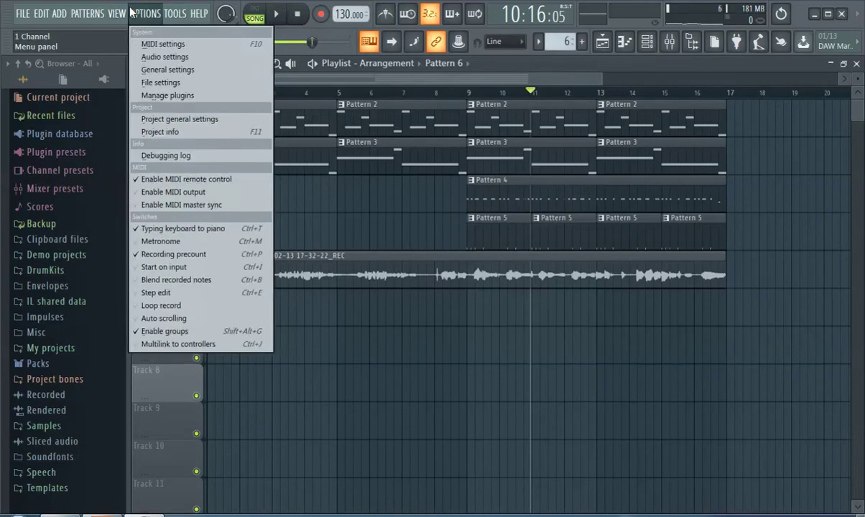
click(173, 59)
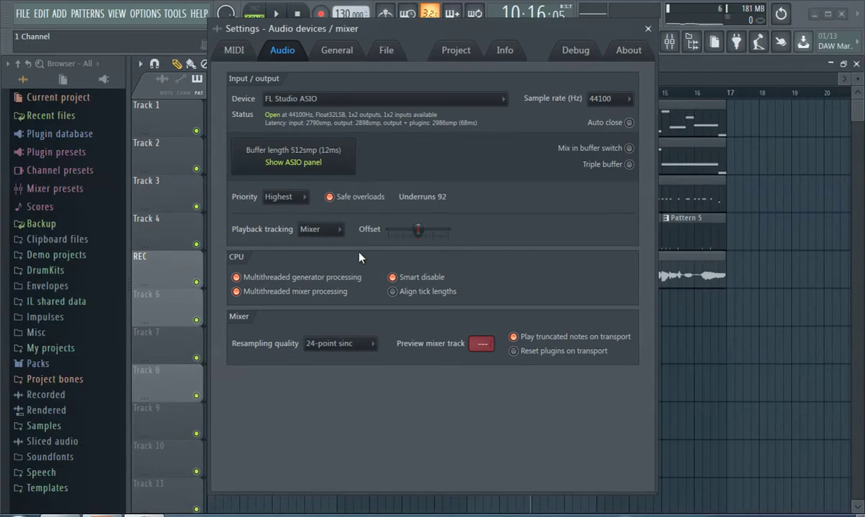
click(334, 52)
click(380, 53)
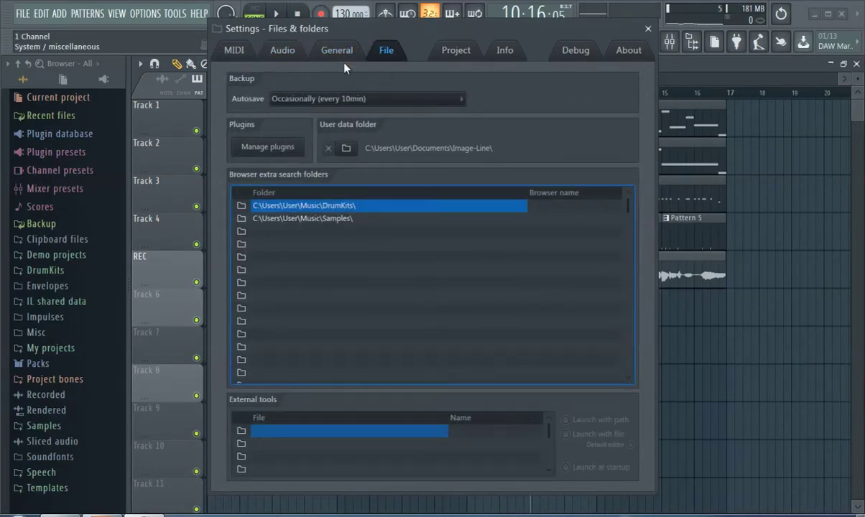
click(235, 51)
click(450, 52)
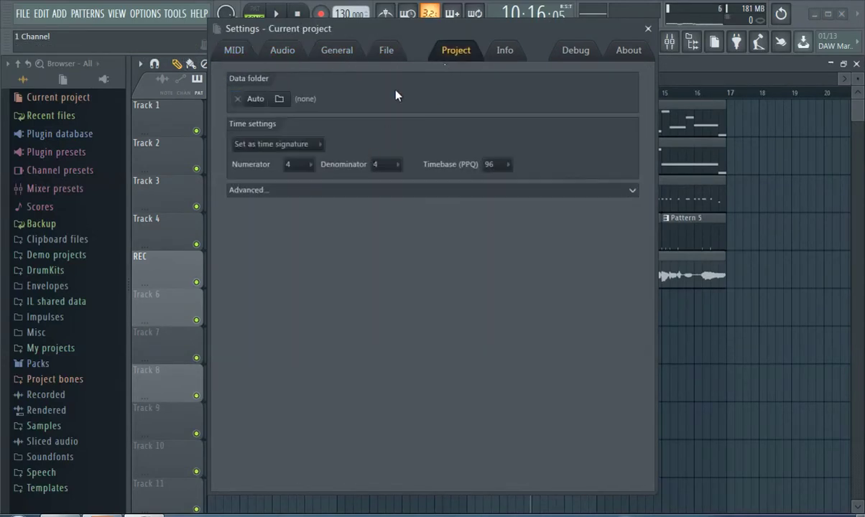
click(503, 51)
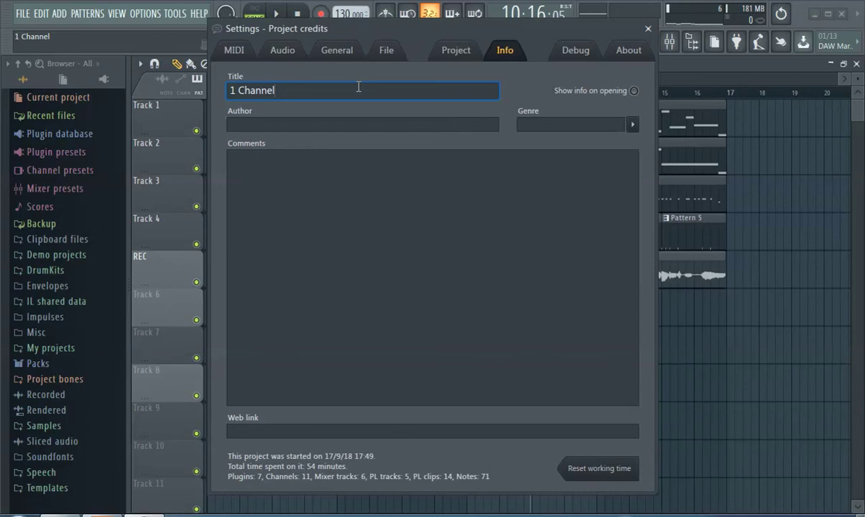
Step: Set the project title to "1 Channel Country Hip Hop Beats" and reset the project's working time
text(Country Hip Hop )
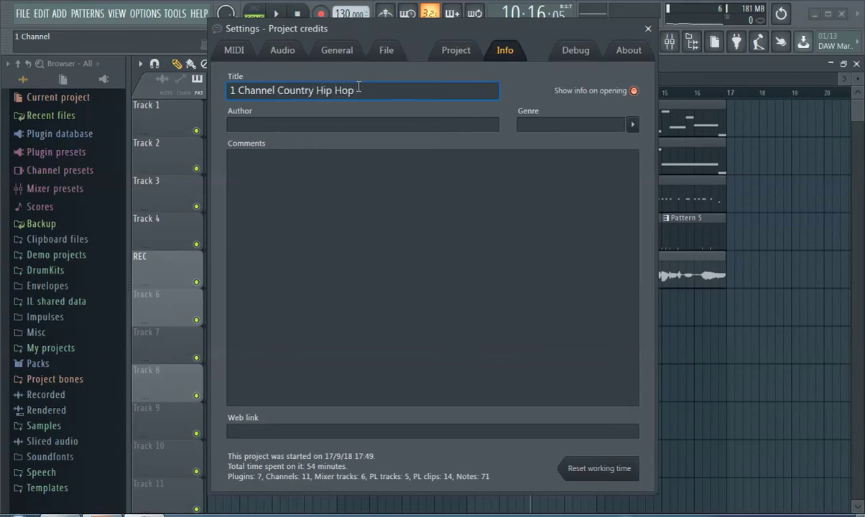
text(Beats)
key(Tab)
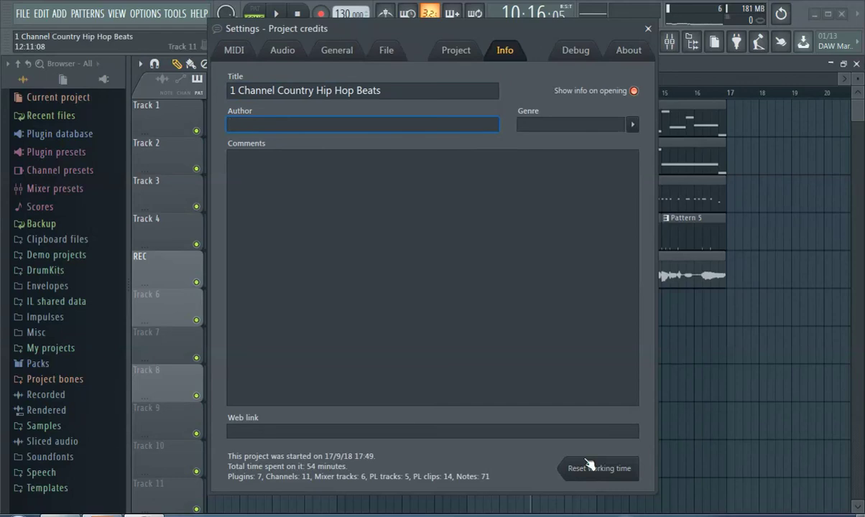
click(575, 125)
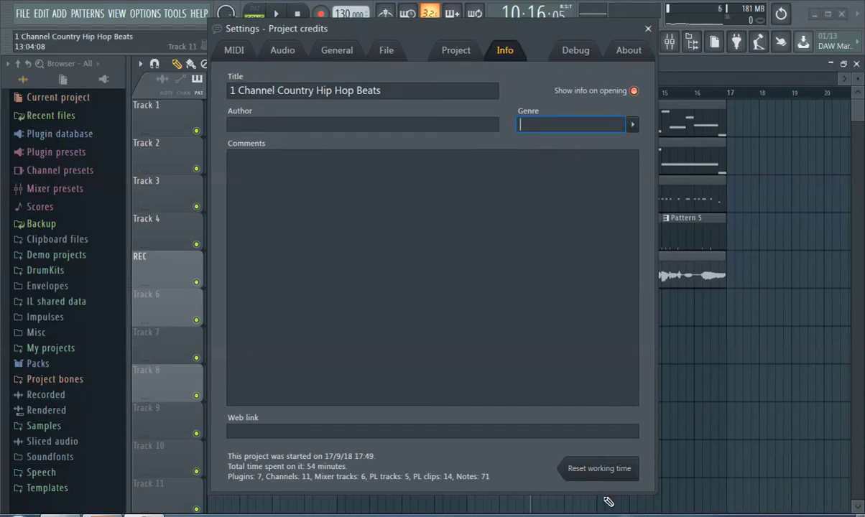
click(607, 470)
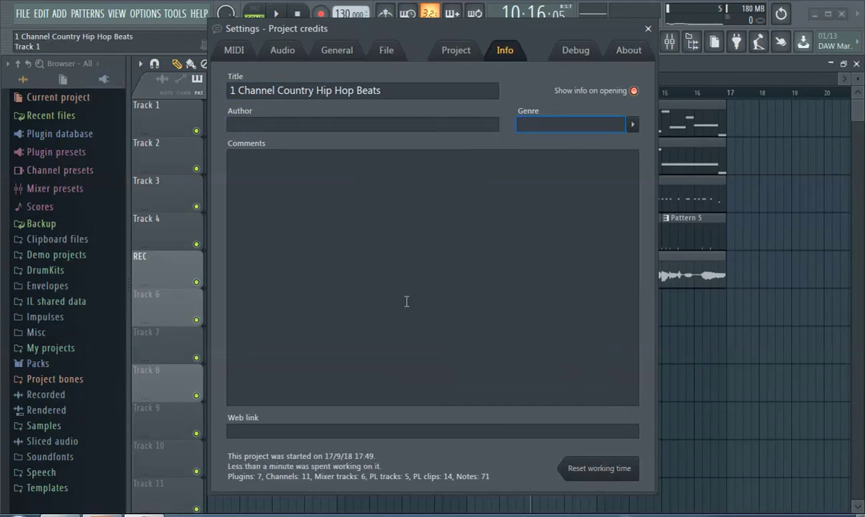